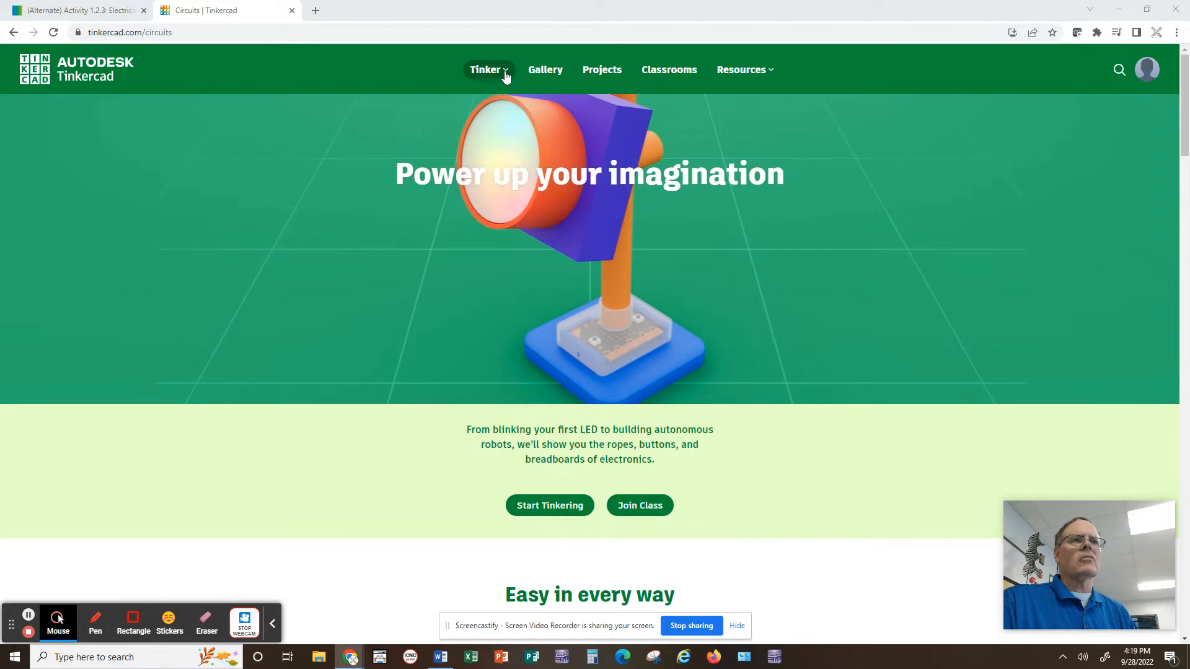
Start a new Circuit design from the Tinkercad designs dashboard.
left_click(549, 500)
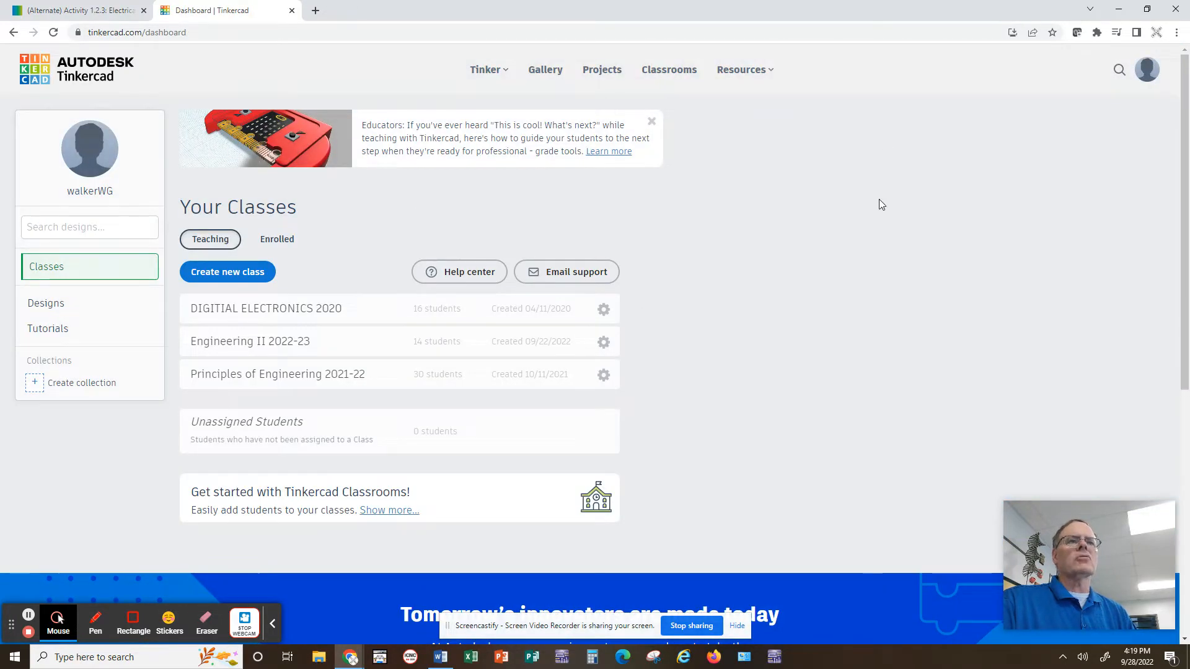
left_click(55, 310)
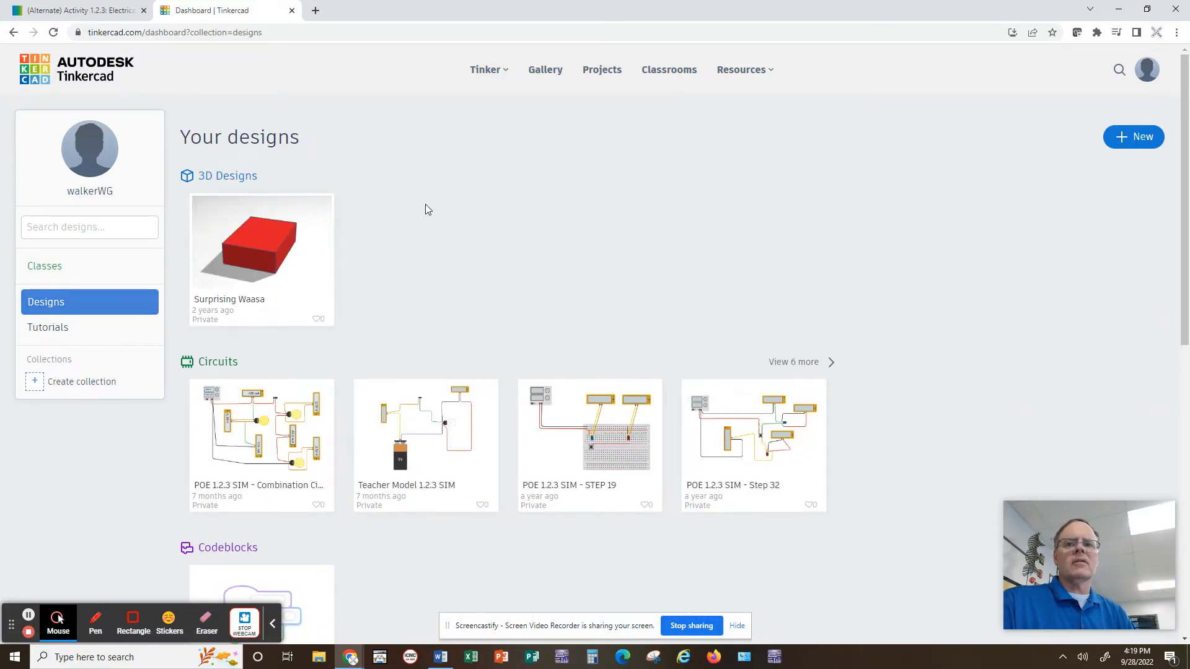
left_click(1120, 139)
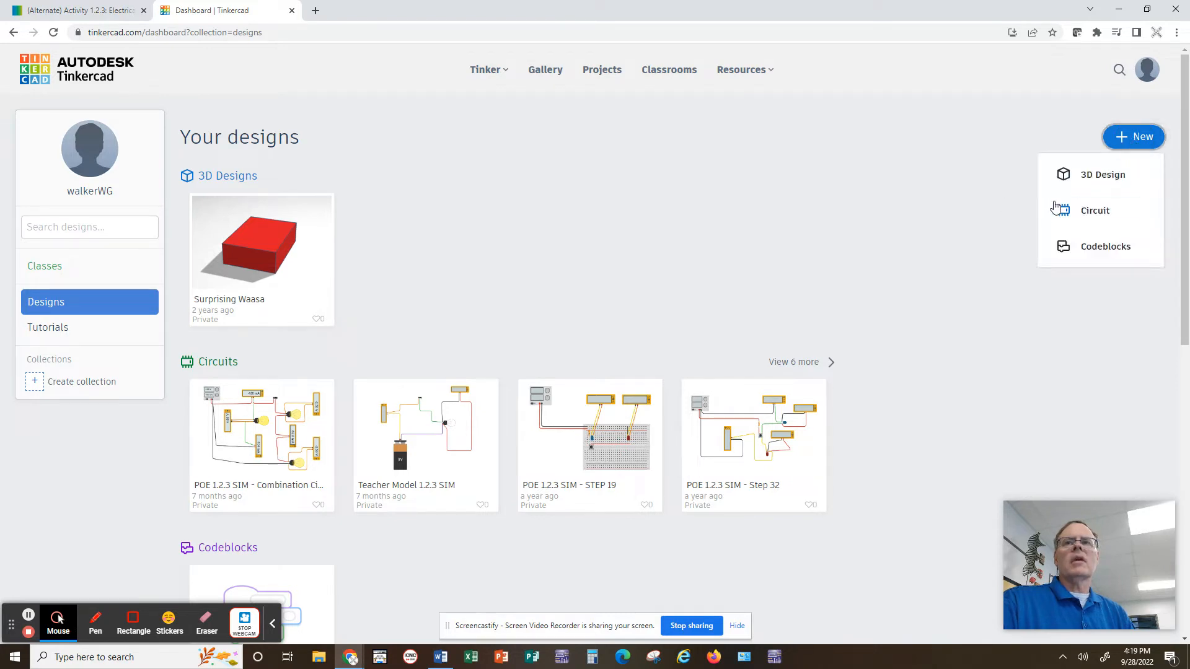
left_click(1094, 210)
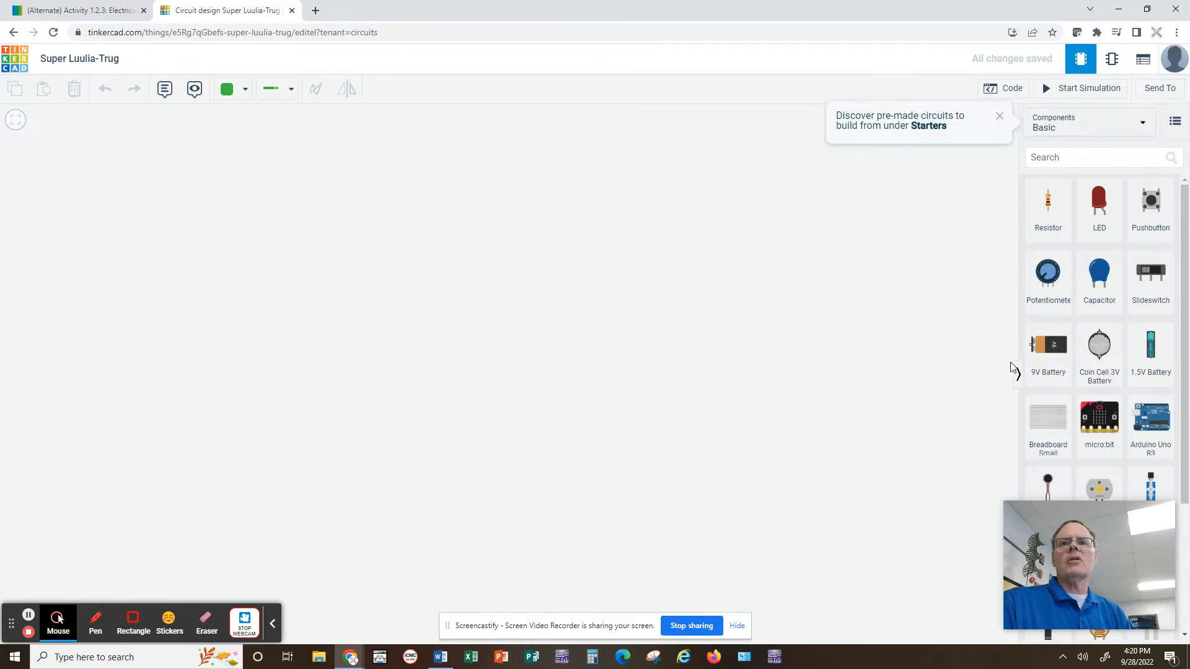
Browse the full component library, then return to the basic component list.
scroll(1050, 372, "down", 3)
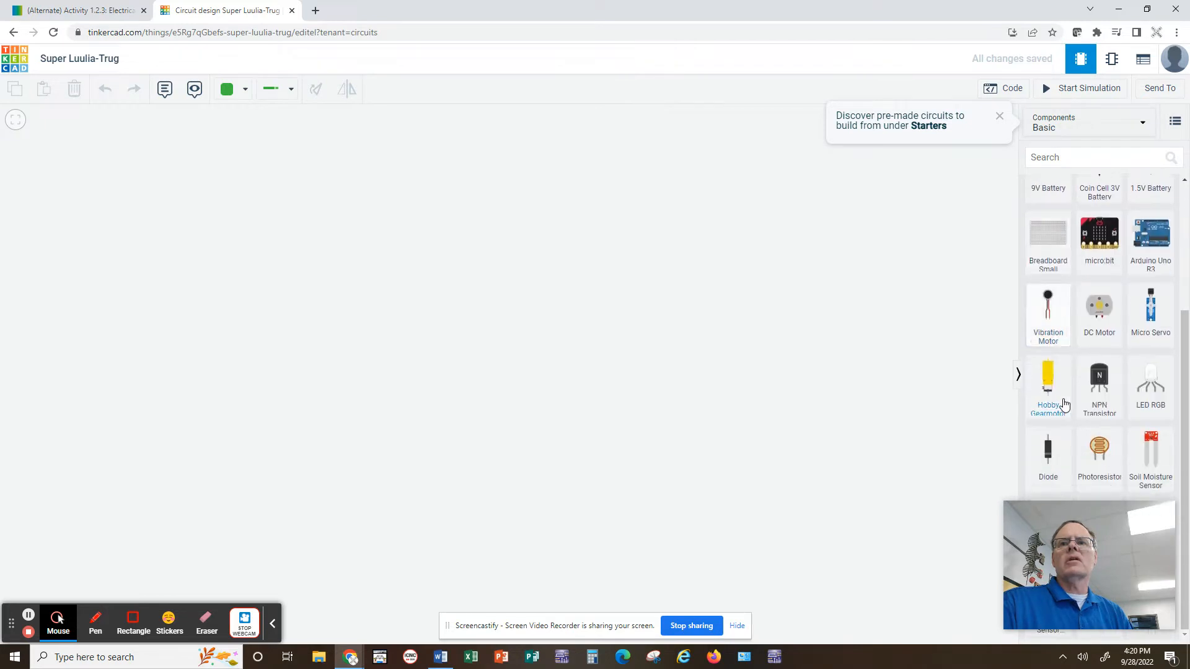
scroll(1069, 366, "up", 3)
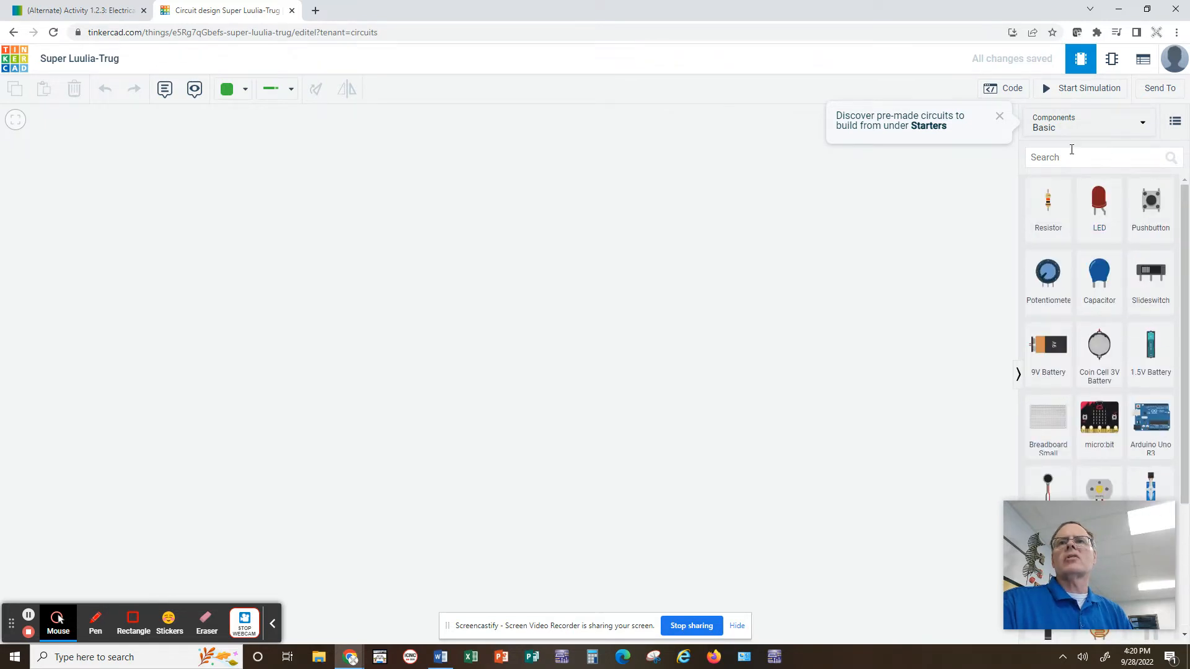
left_click(1142, 128)
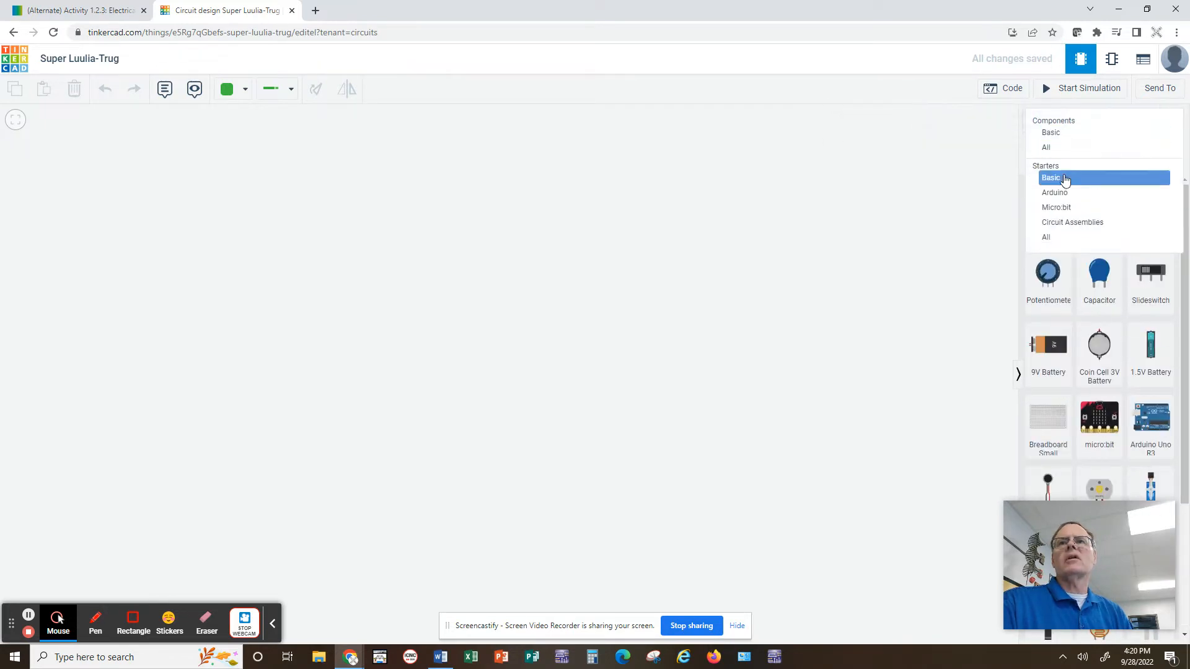
left_click(1054, 149)
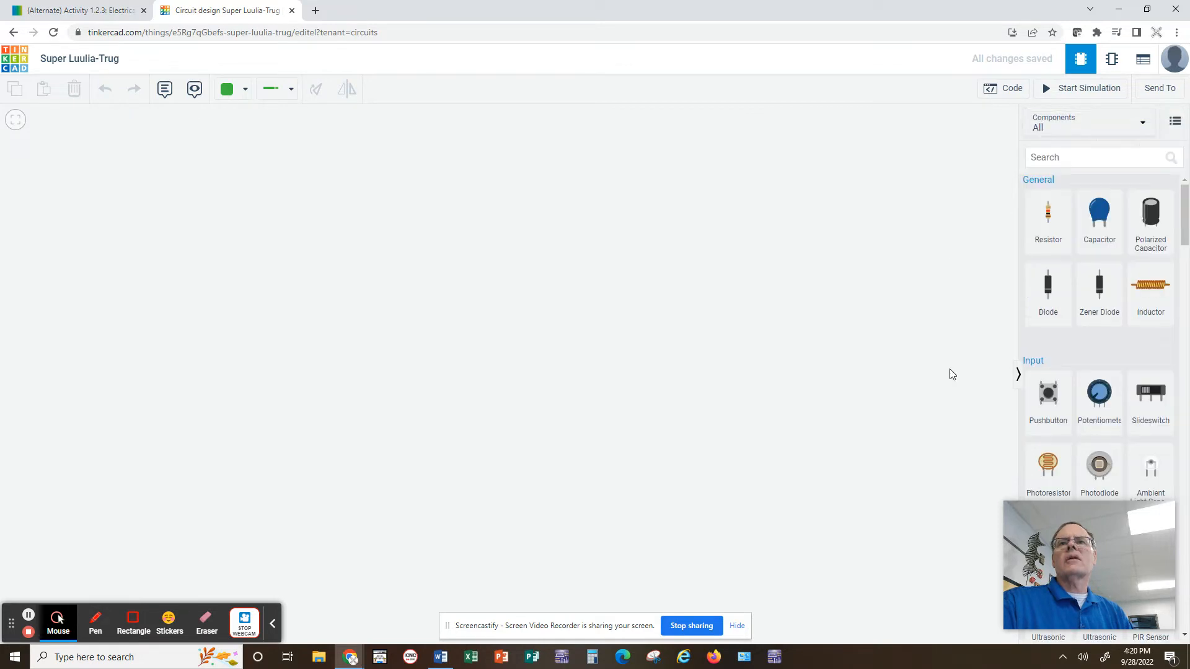
scroll(1093, 357, "down", 8)
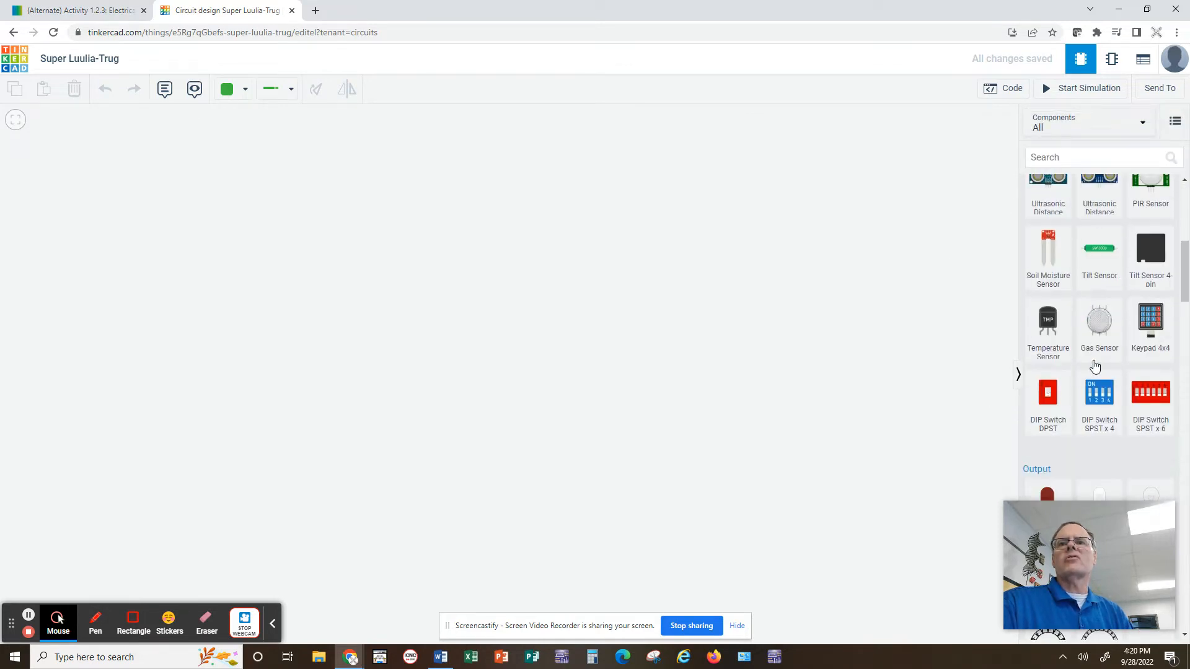
scroll(1095, 363, "down", 10)
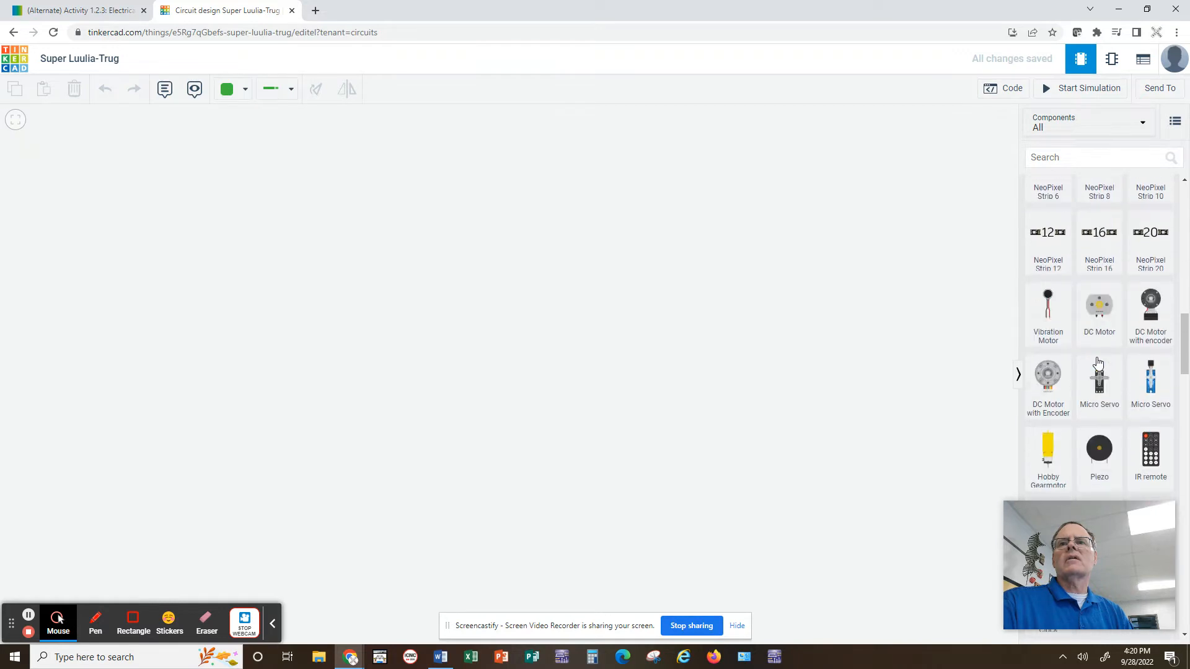
scroll(1097, 362, "down", 6)
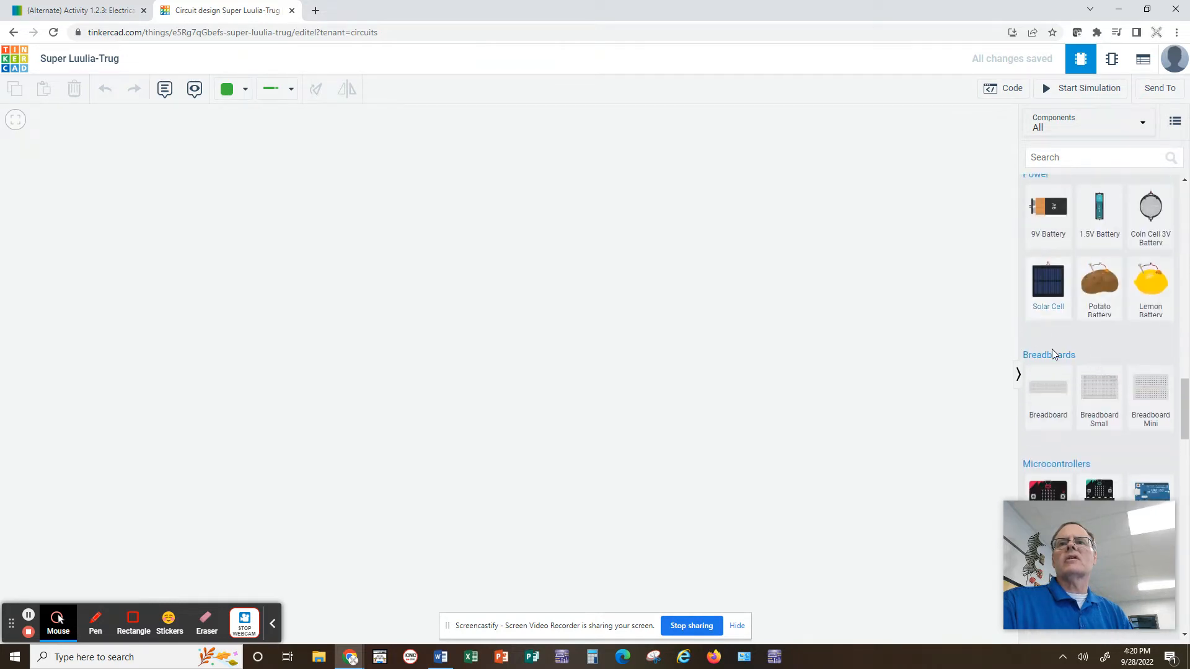
scroll(1101, 391, "down", 4)
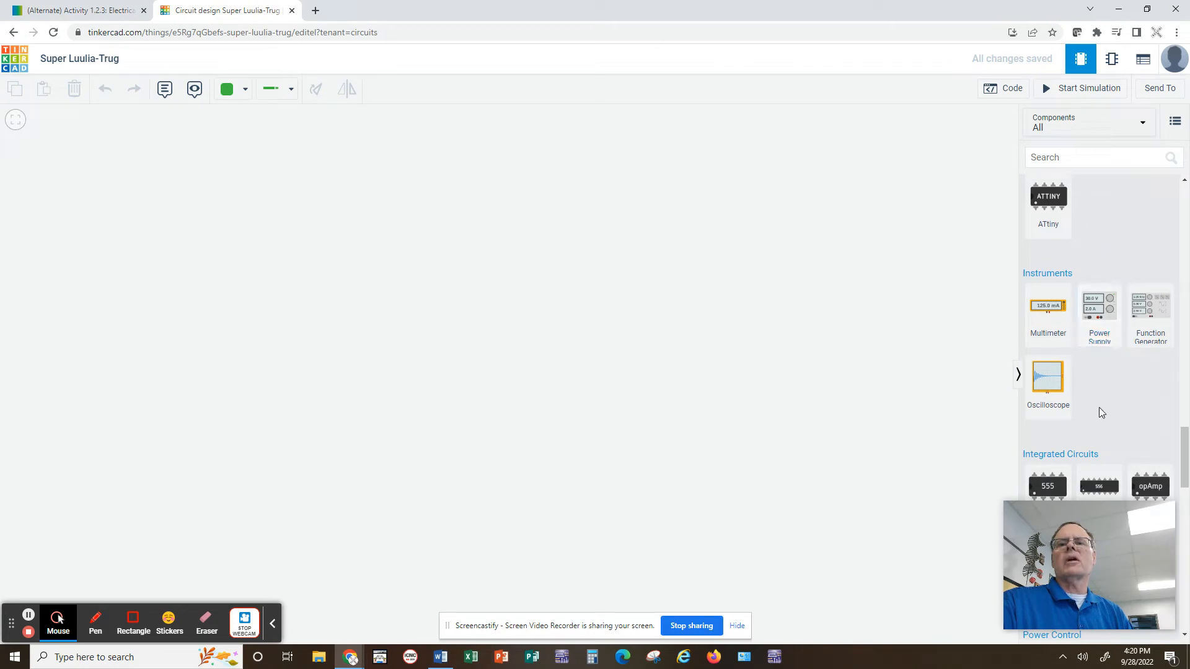
scroll(1097, 400, "up", 10)
scroll(1094, 403, "up", 8)
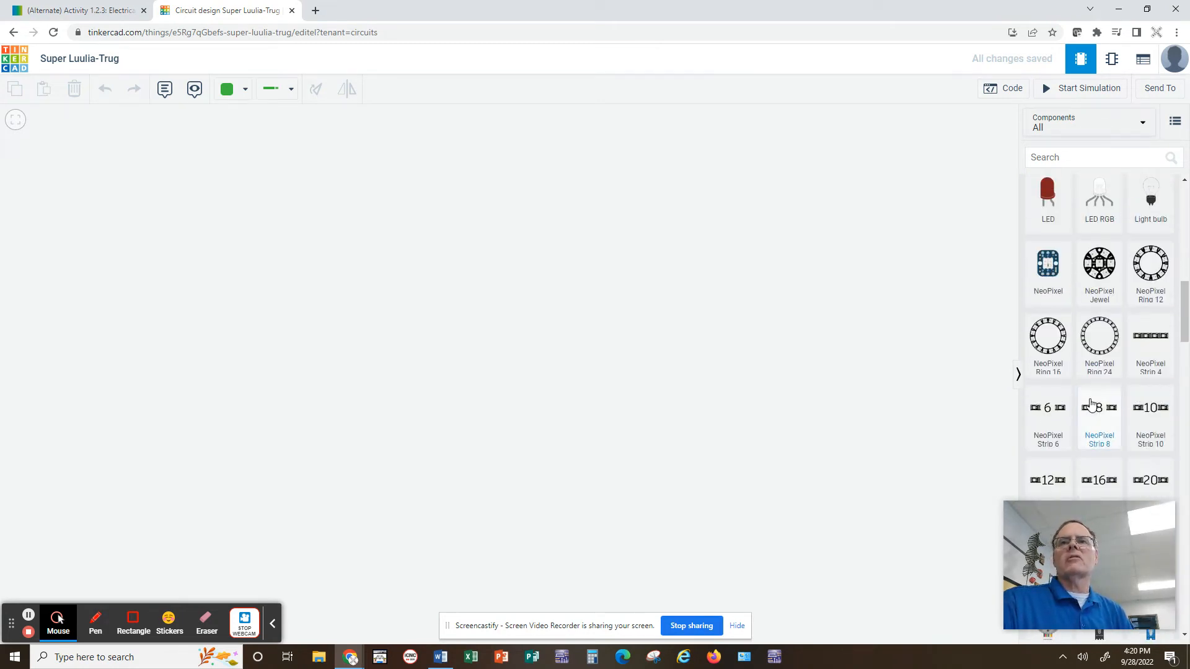
scroll(1074, 365, "down", 1)
scroll(1075, 365, "up", 3)
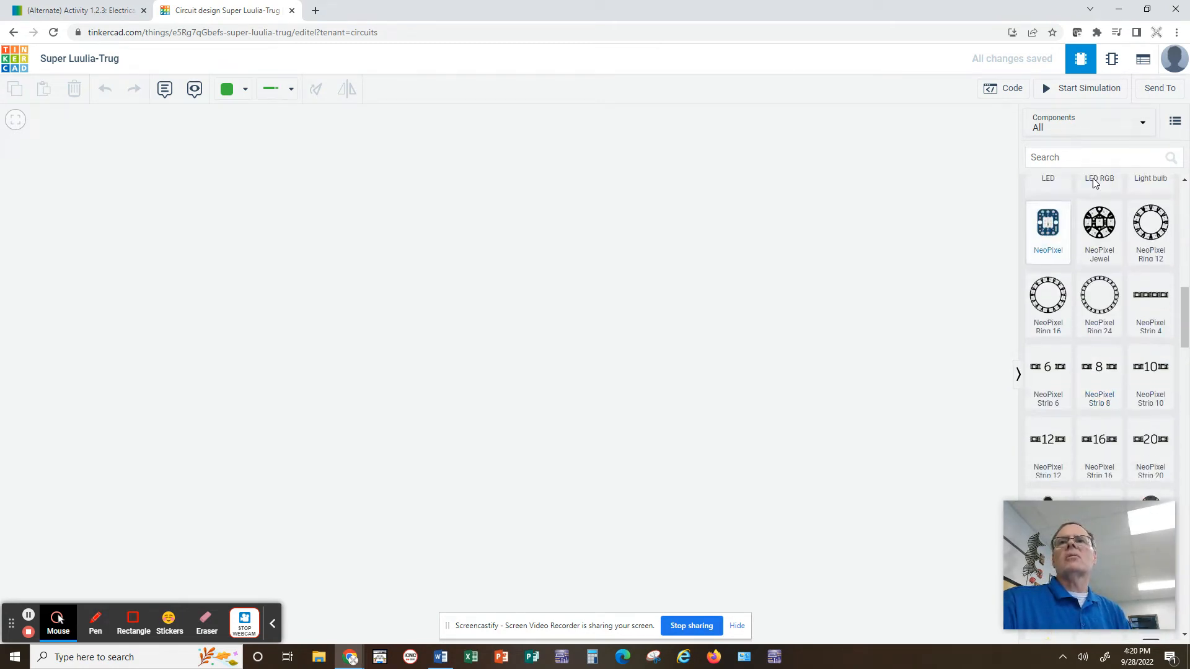
left_click(1138, 122)
left_click(1059, 134)
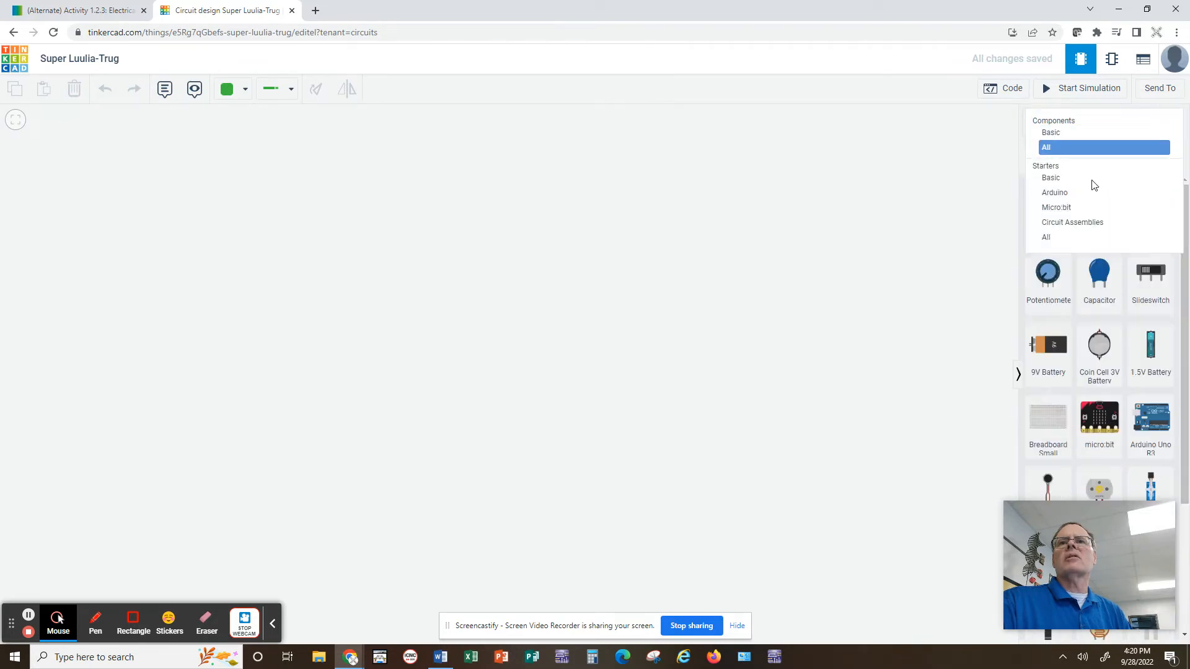
Place a 9V battery on the canvas, rotate it so its terminals face right, and reposition it.
left_click_drag(1051, 345, 261, 396)
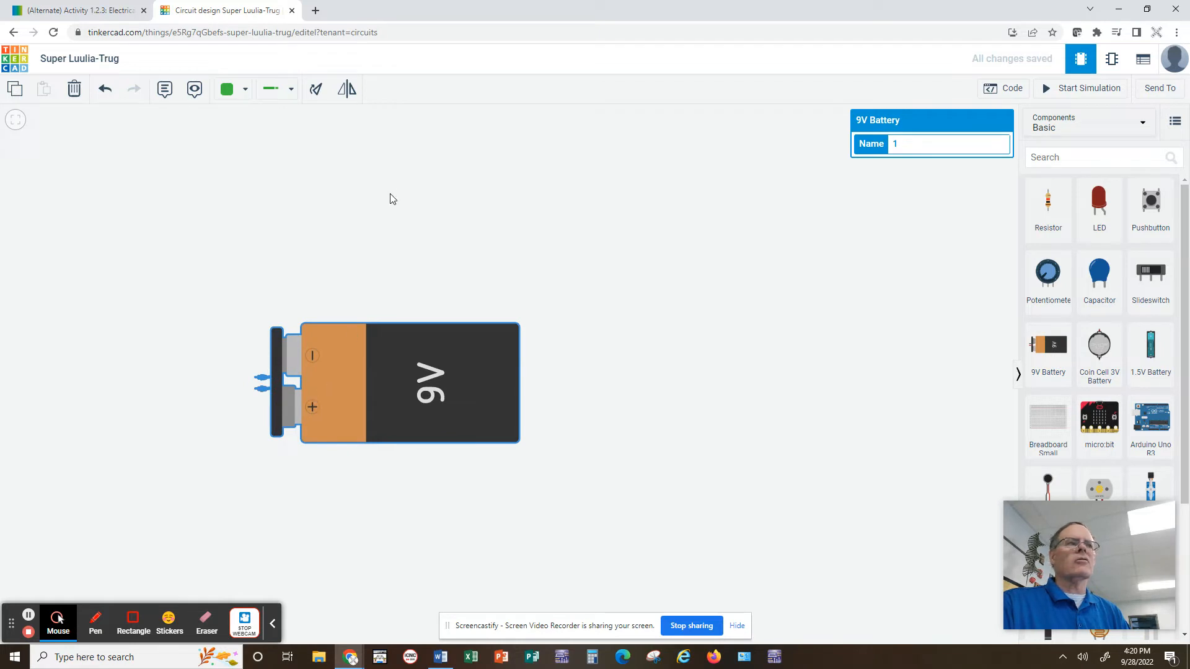
left_click(316, 90)
left_click(316, 89)
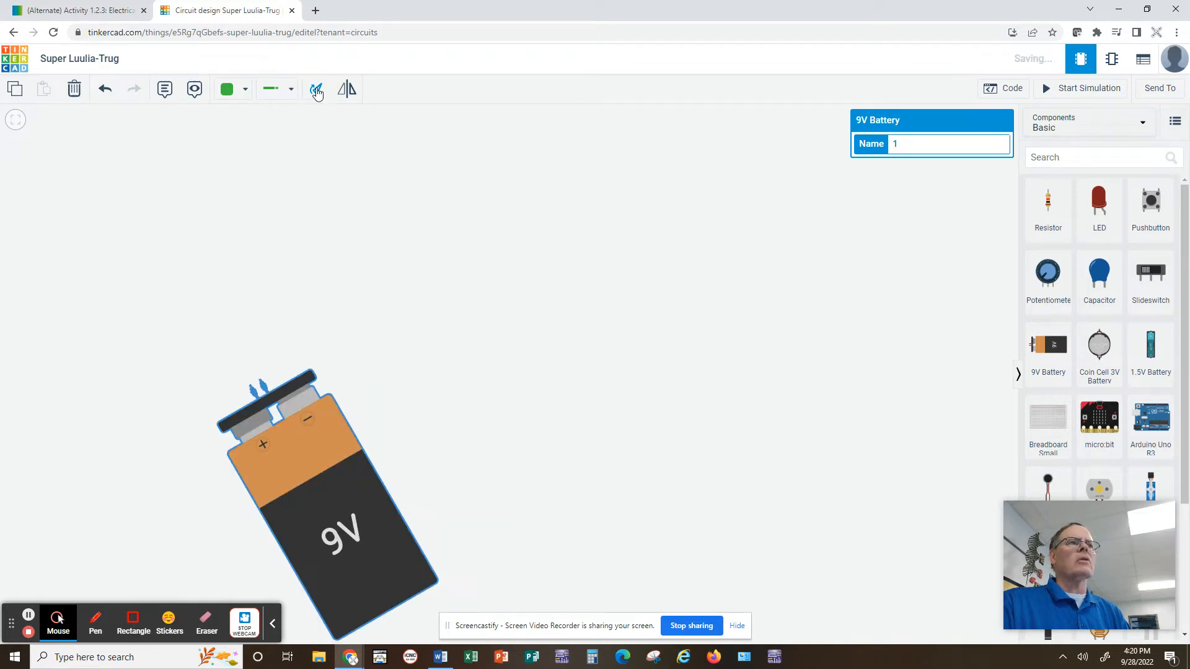
left_click(316, 90)
left_click(316, 89)
left_click(316, 89)
left_click(316, 89)
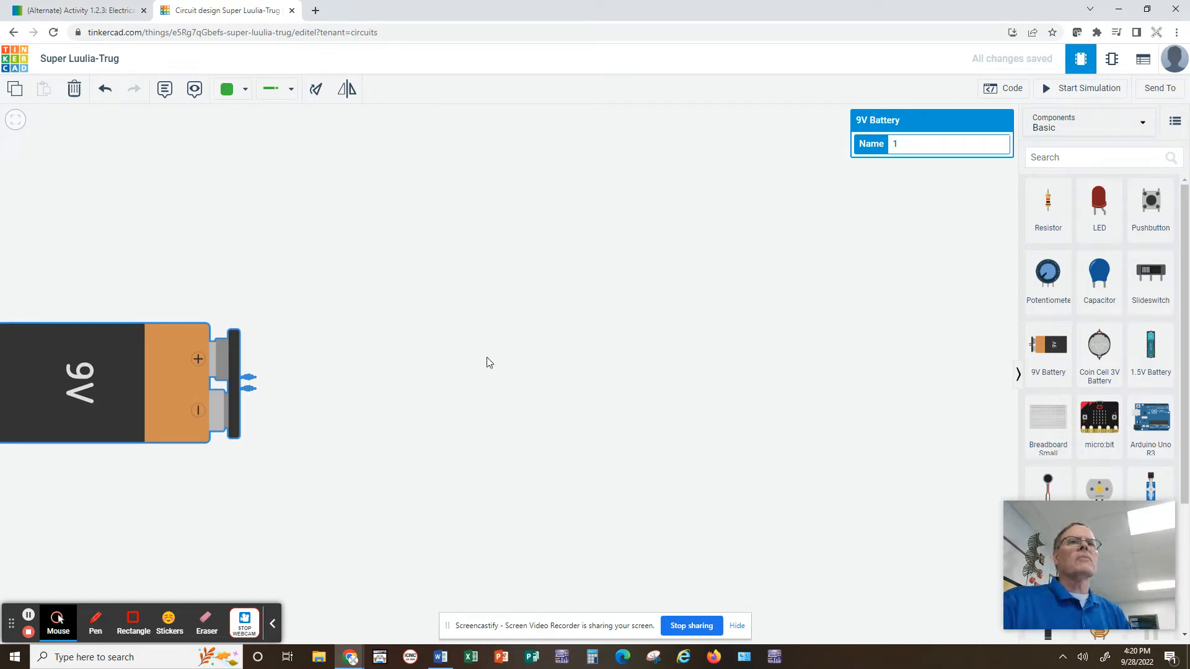
left_click_drag(50, 385, 164, 385)
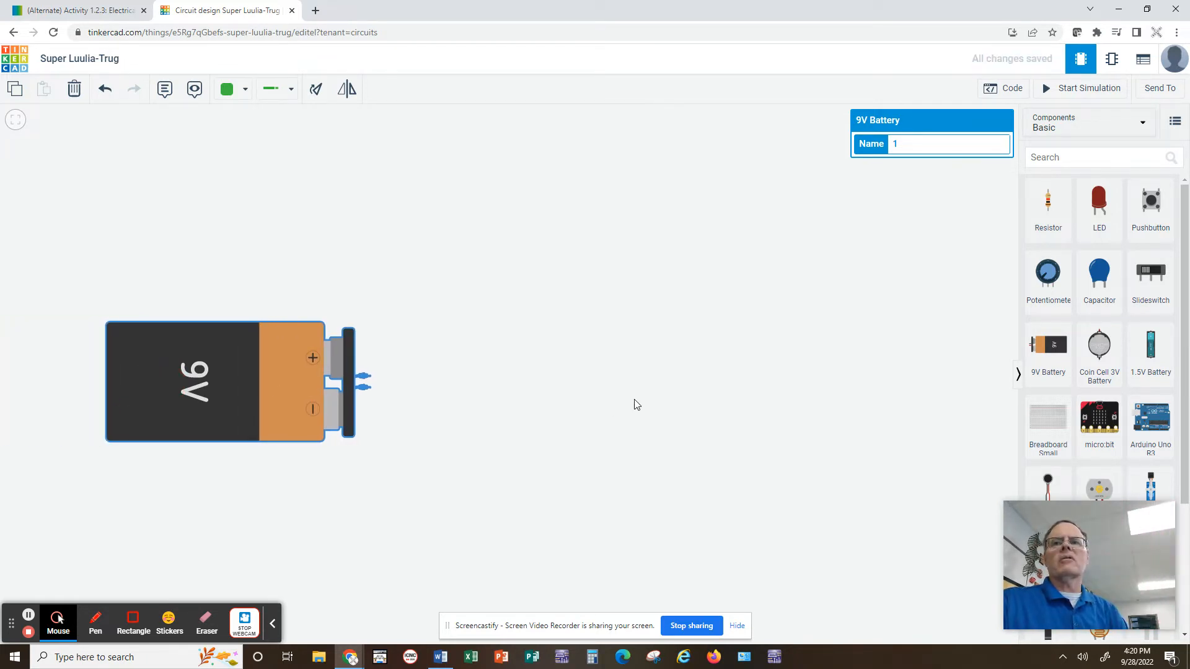
Place a resistor above and right of the battery and set its resistance to 330 Ω.
left_click_drag(1048, 201, 567, 224)
left_click(316, 89)
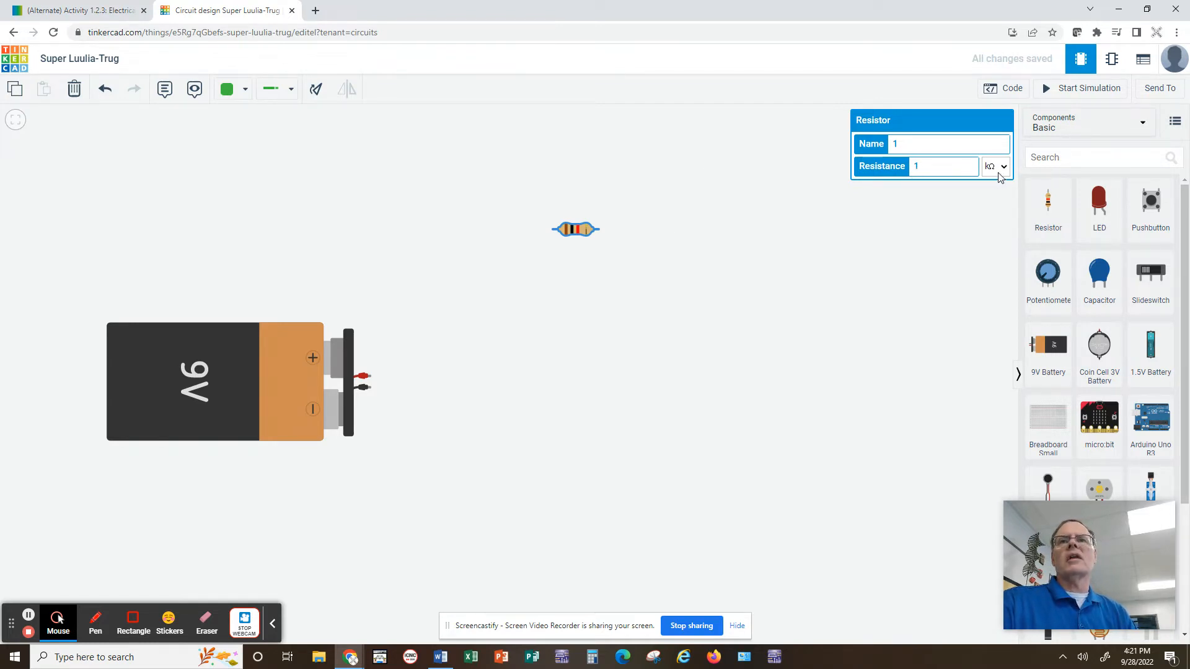
double_click(912, 166)
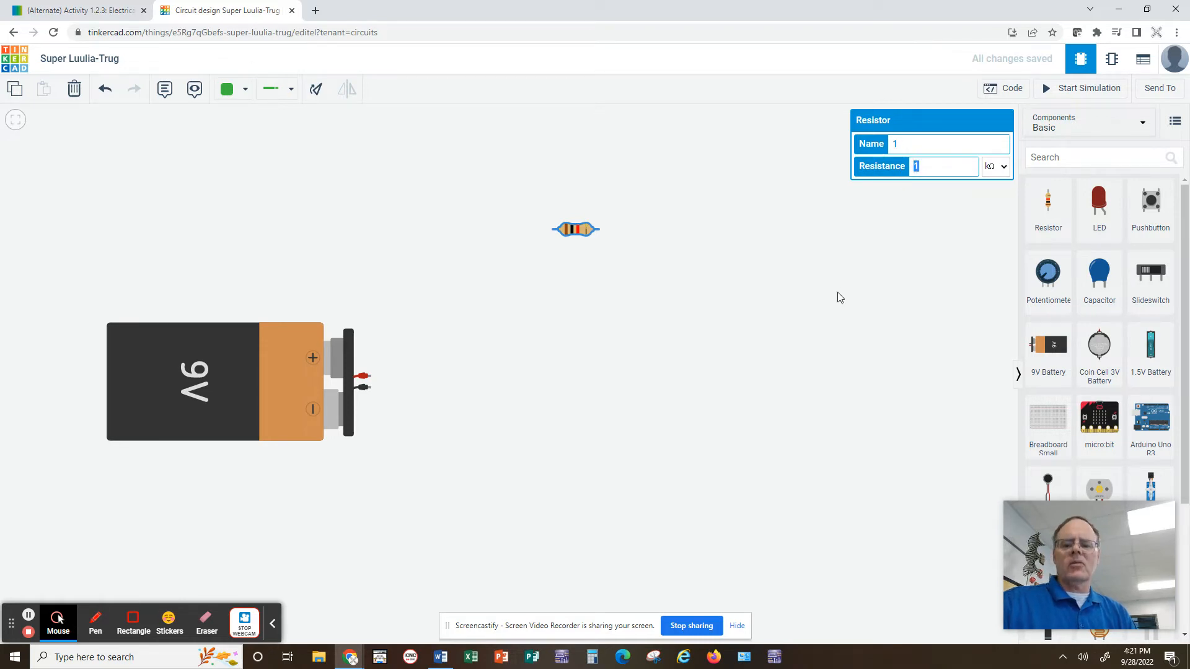
type("330")
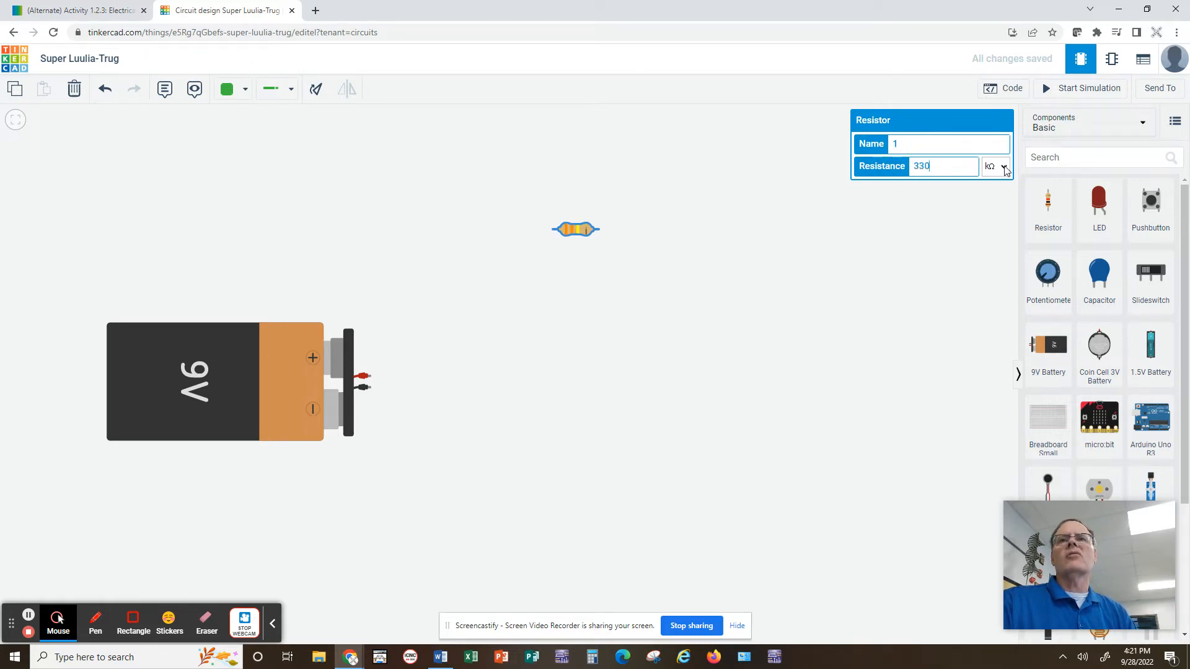
left_click(1004, 167)
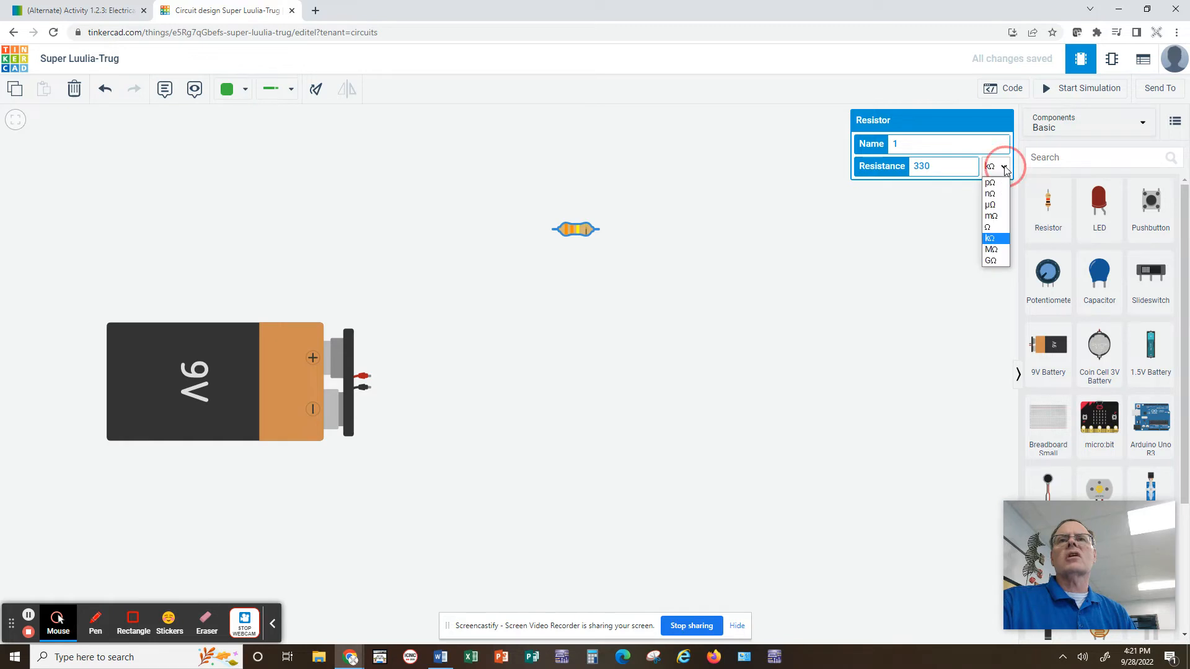
left_click(995, 232)
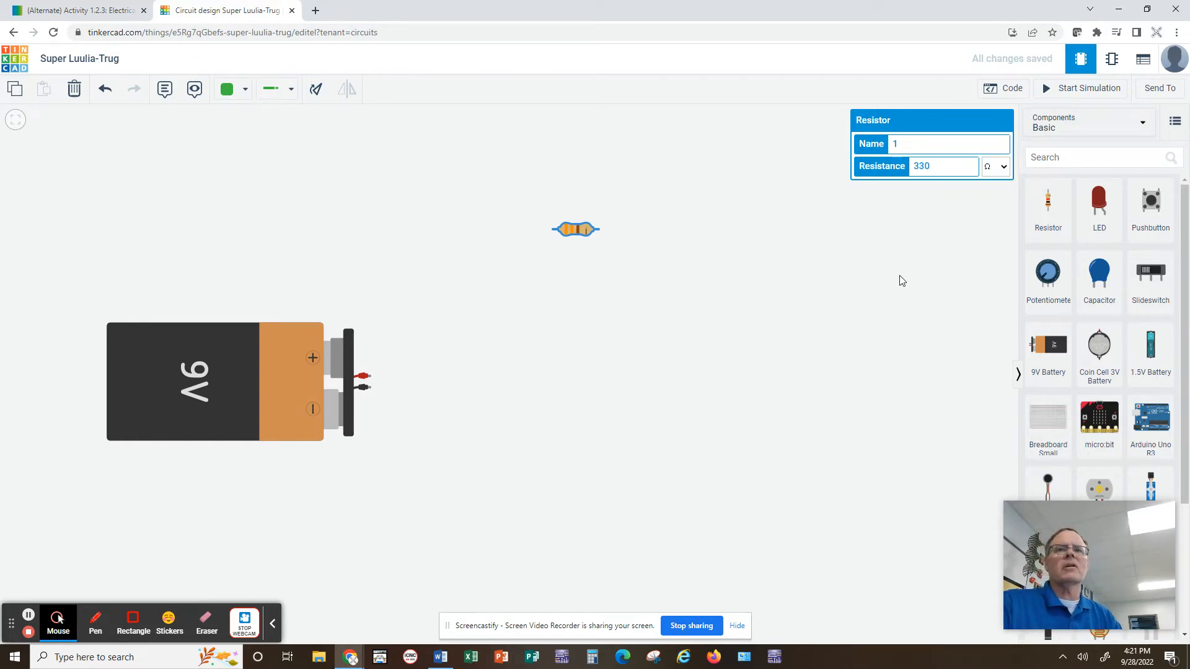
left_click(790, 240)
Place a red LED to the right of the battery, below the resistor.
left_click_drag(1095, 214, 580, 366)
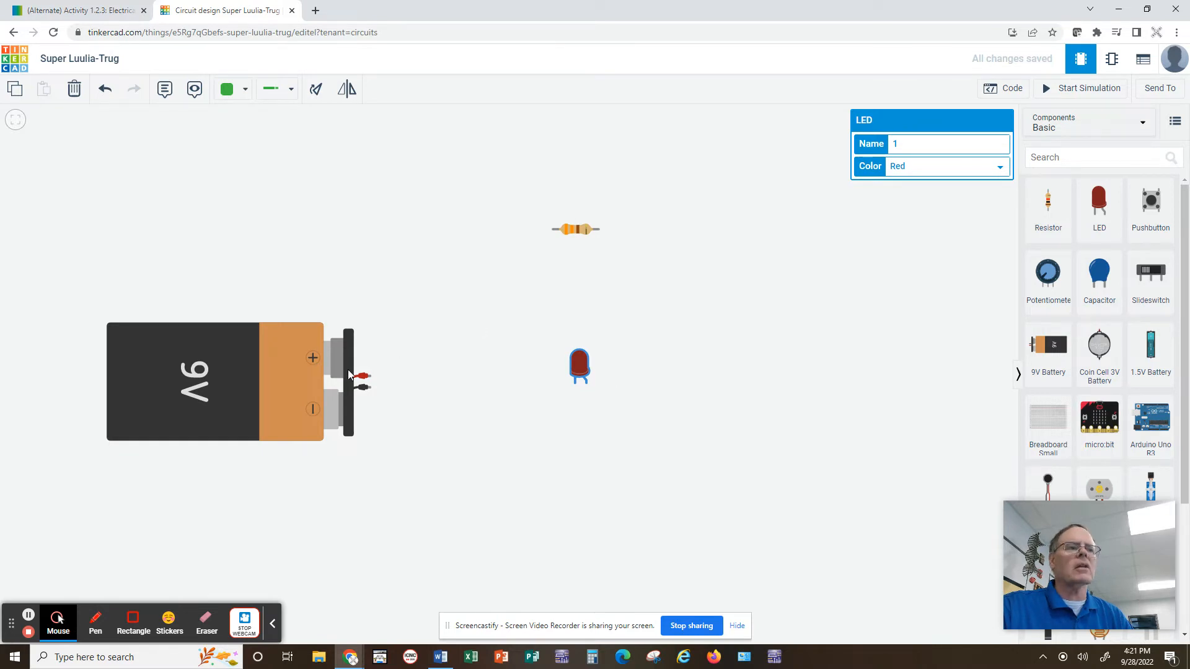
left_click(292, 93)
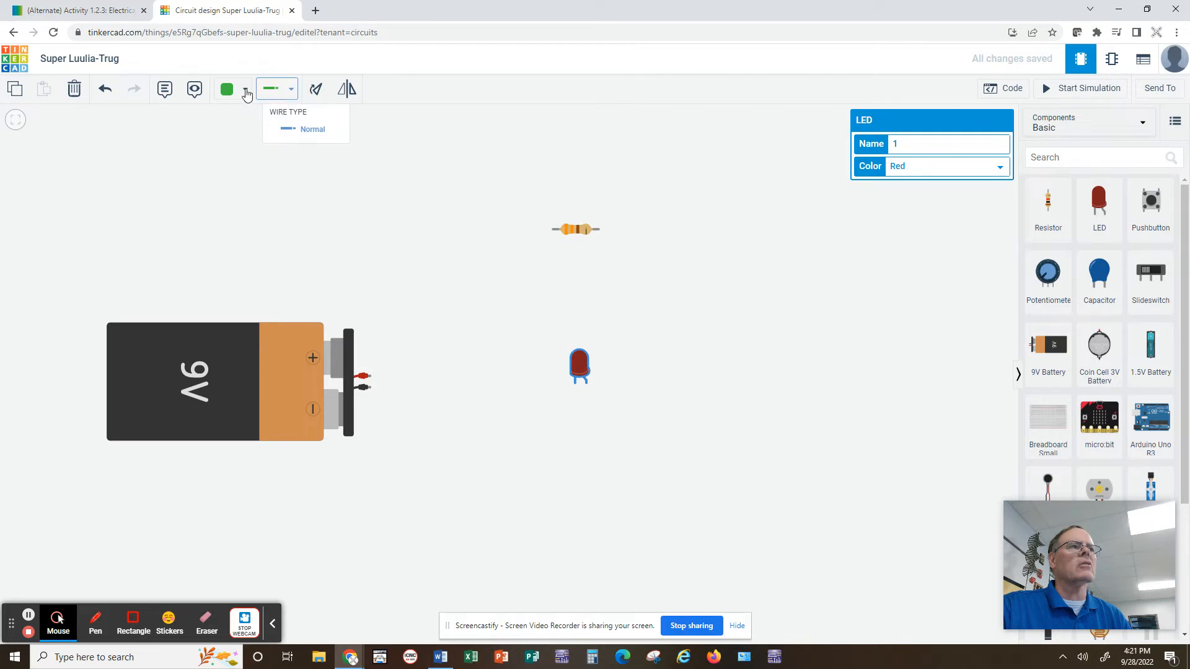
Draw a red wire from the battery's positive terminal up to the resistor's left end.
left_click(243, 95)
left_click(244, 151)
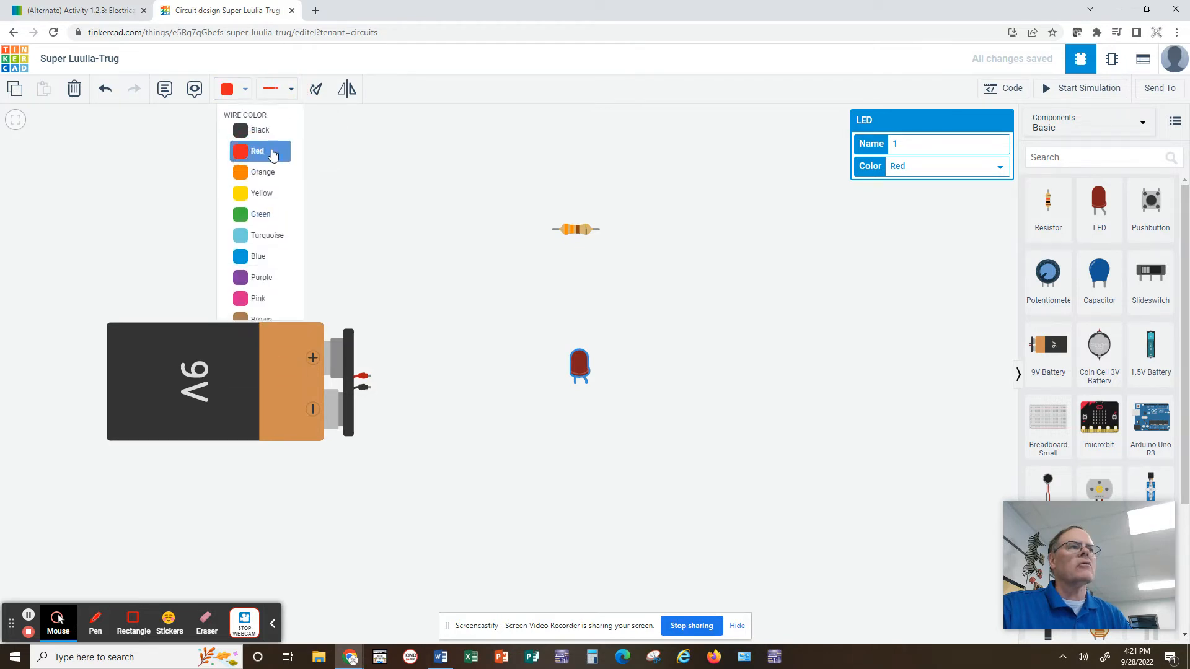
left_click(366, 375)
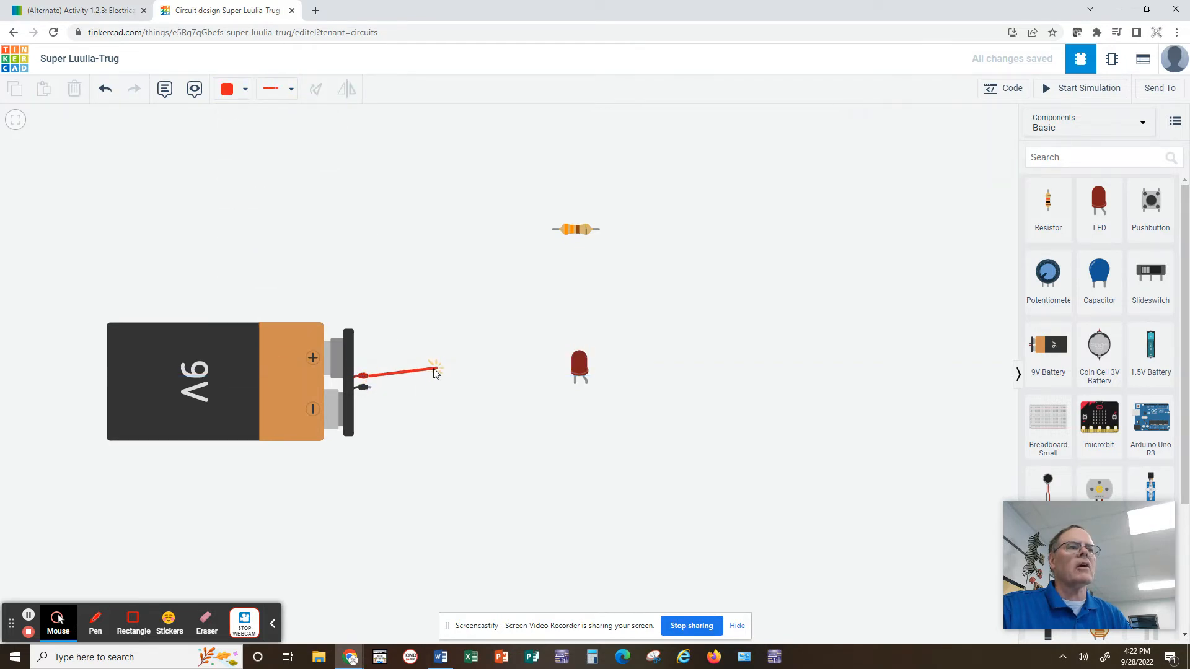
left_click(430, 377)
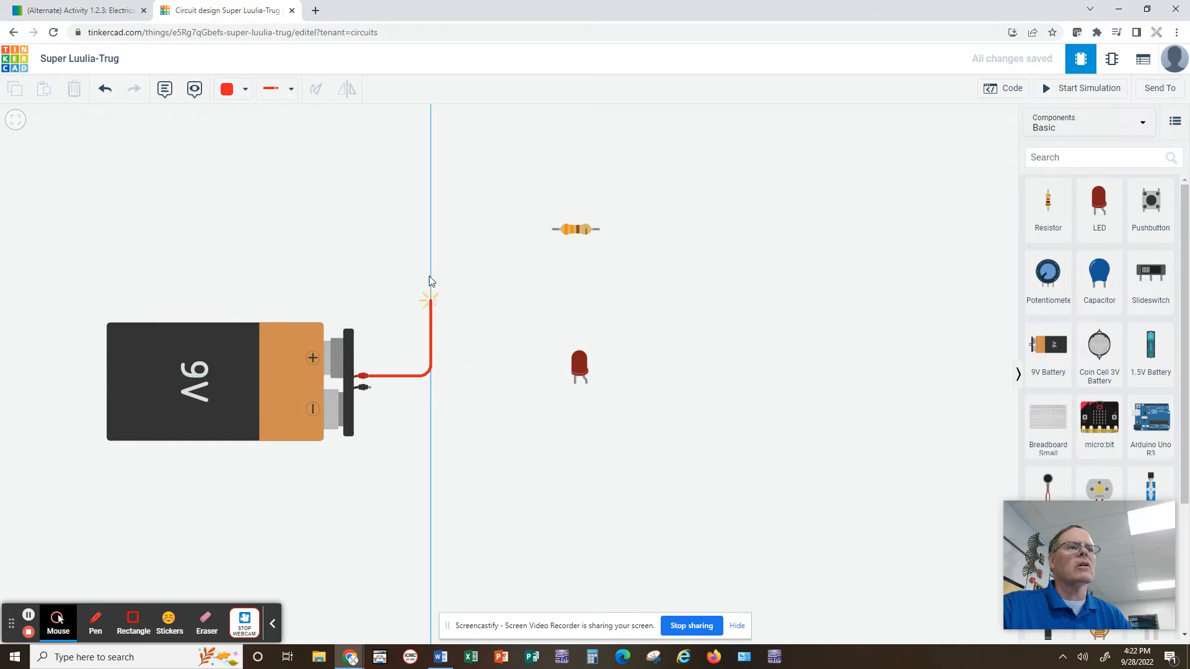
left_click(428, 234)
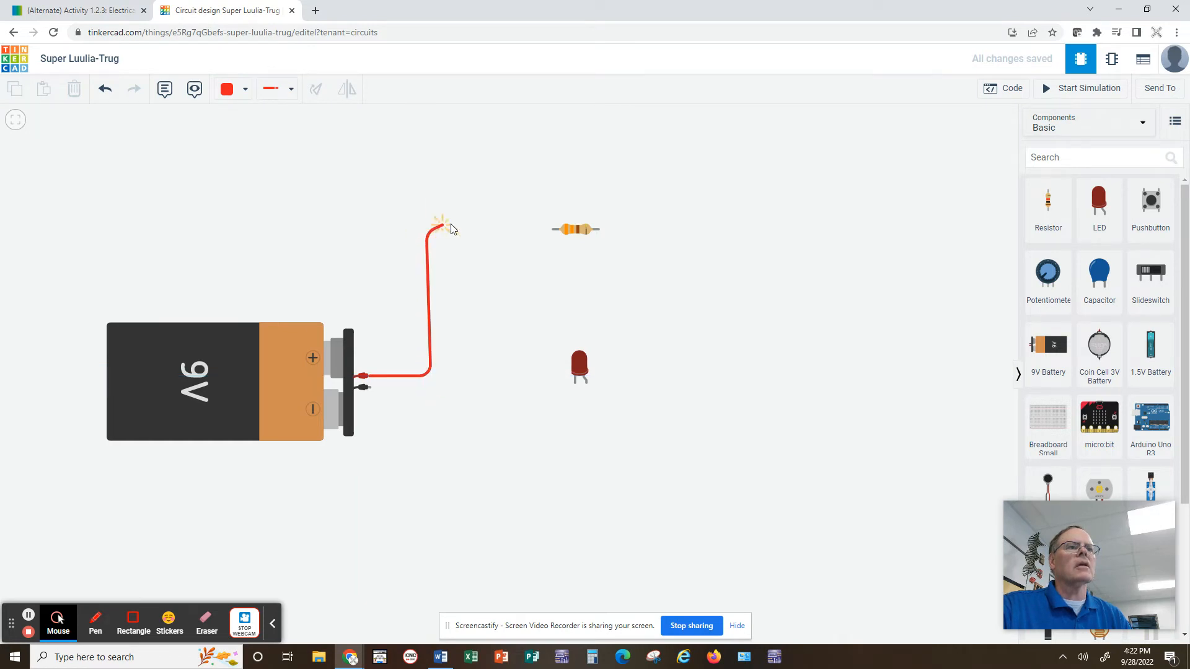
left_click(552, 231)
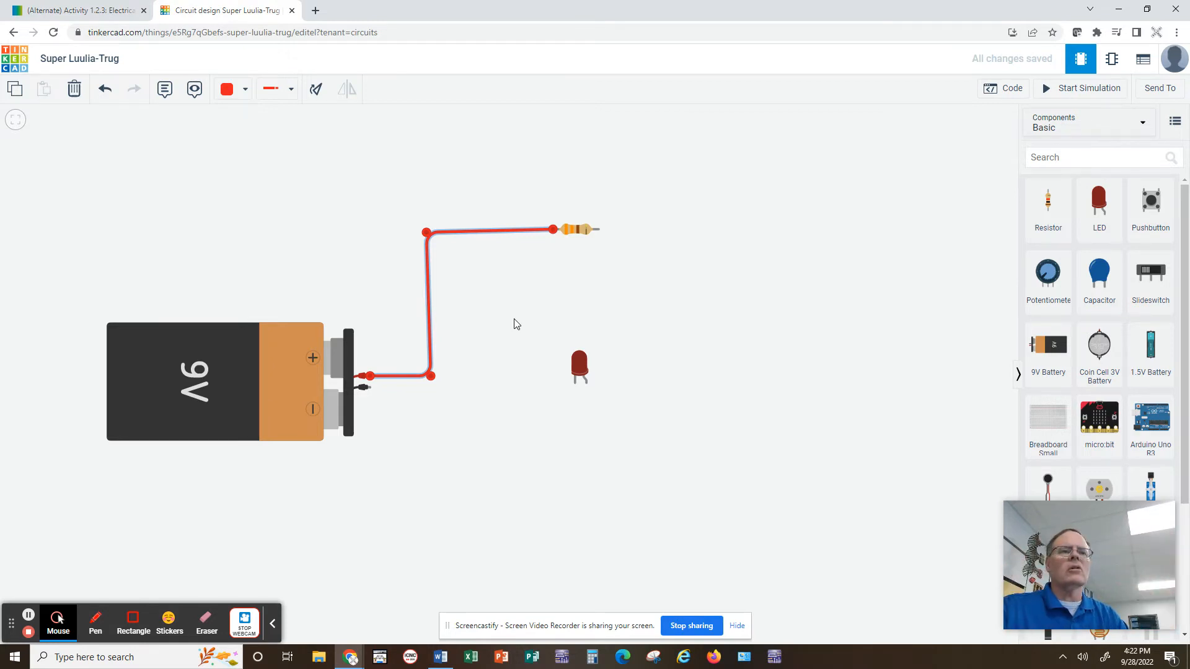
Wire the resistor's right end around to the LED's anode and make that wire black.
left_click(598, 229)
left_click(657, 228)
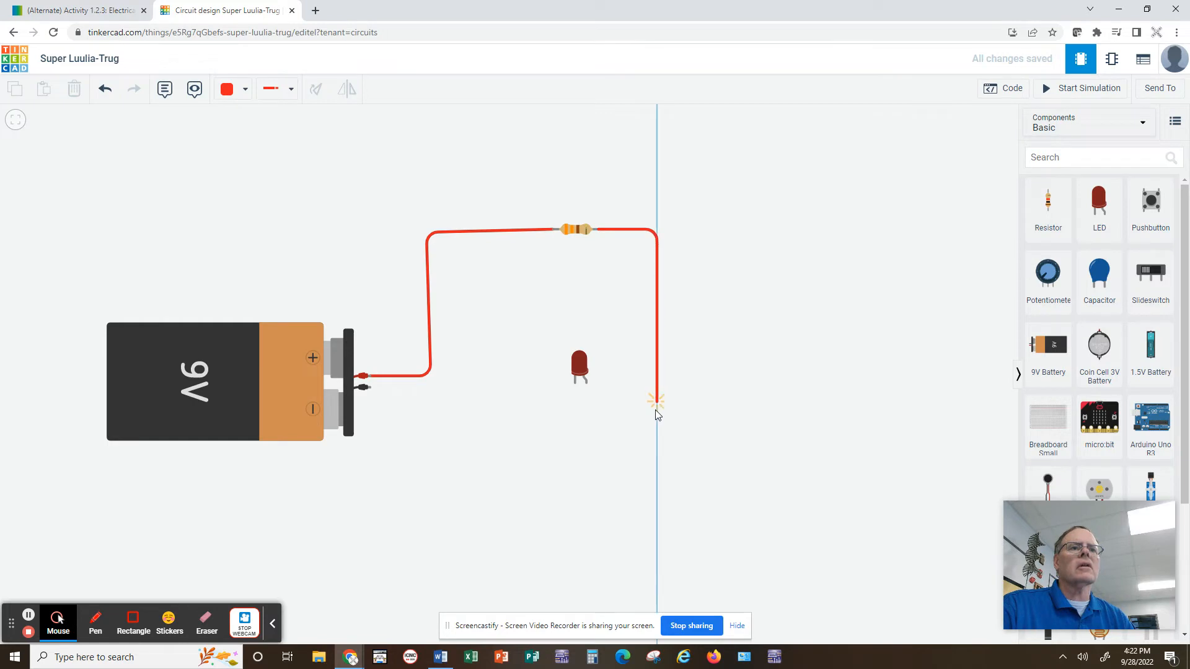
left_click(657, 416)
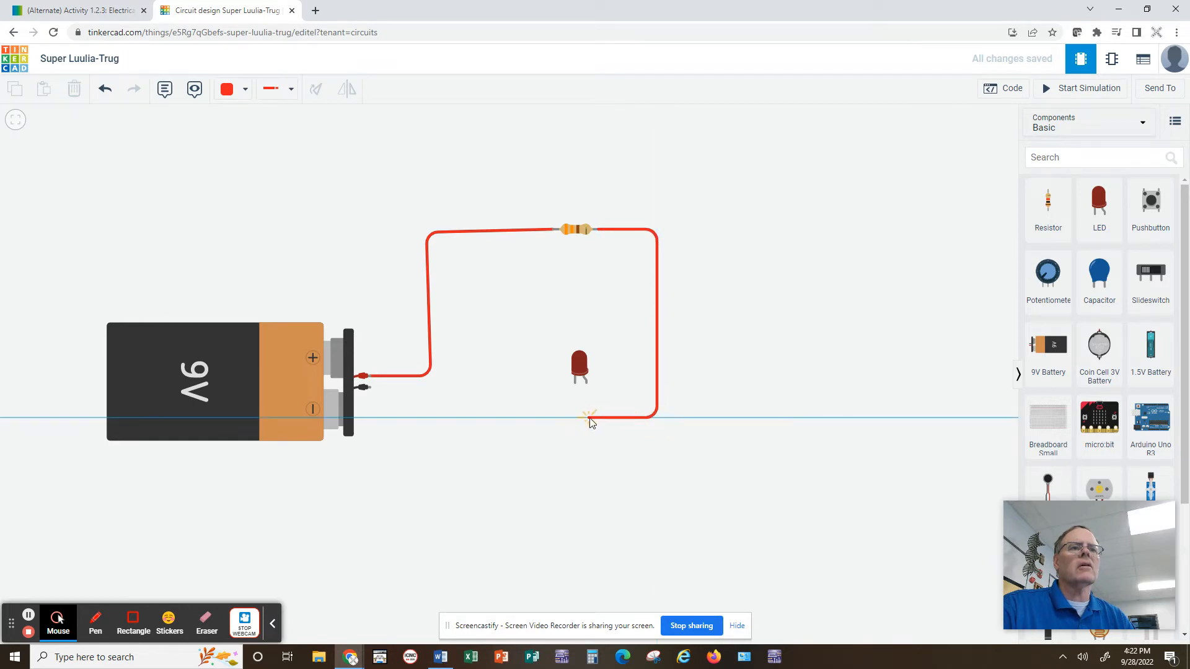
left_click(587, 417)
left_click(587, 385)
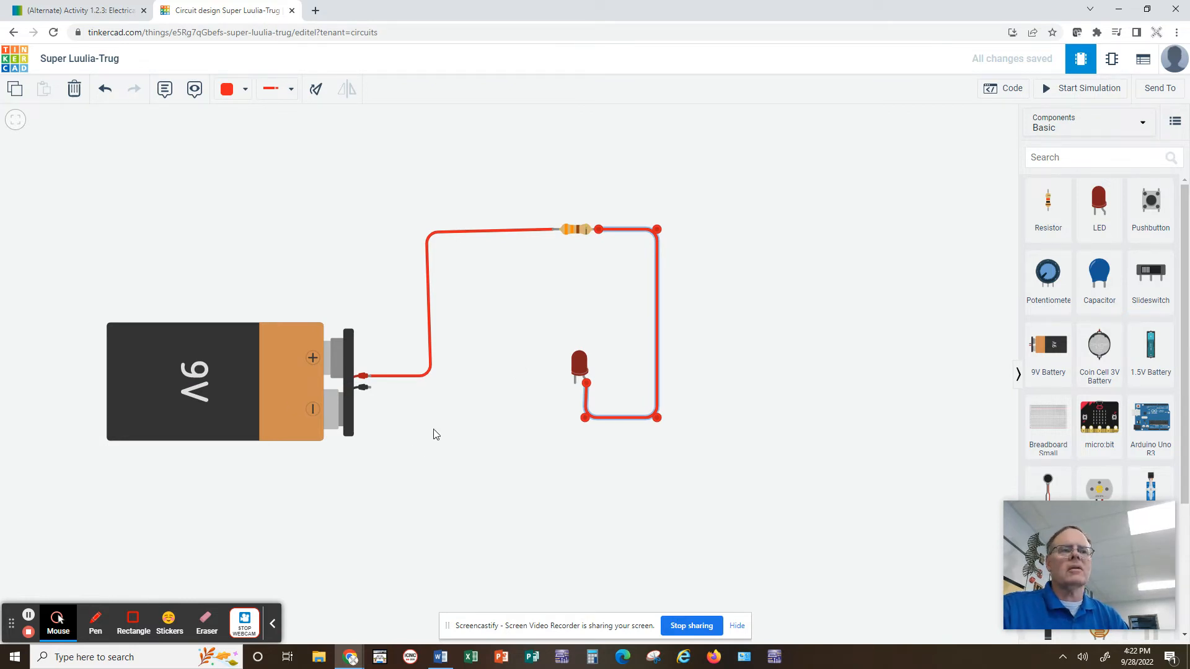
left_click(244, 91)
left_click(245, 131)
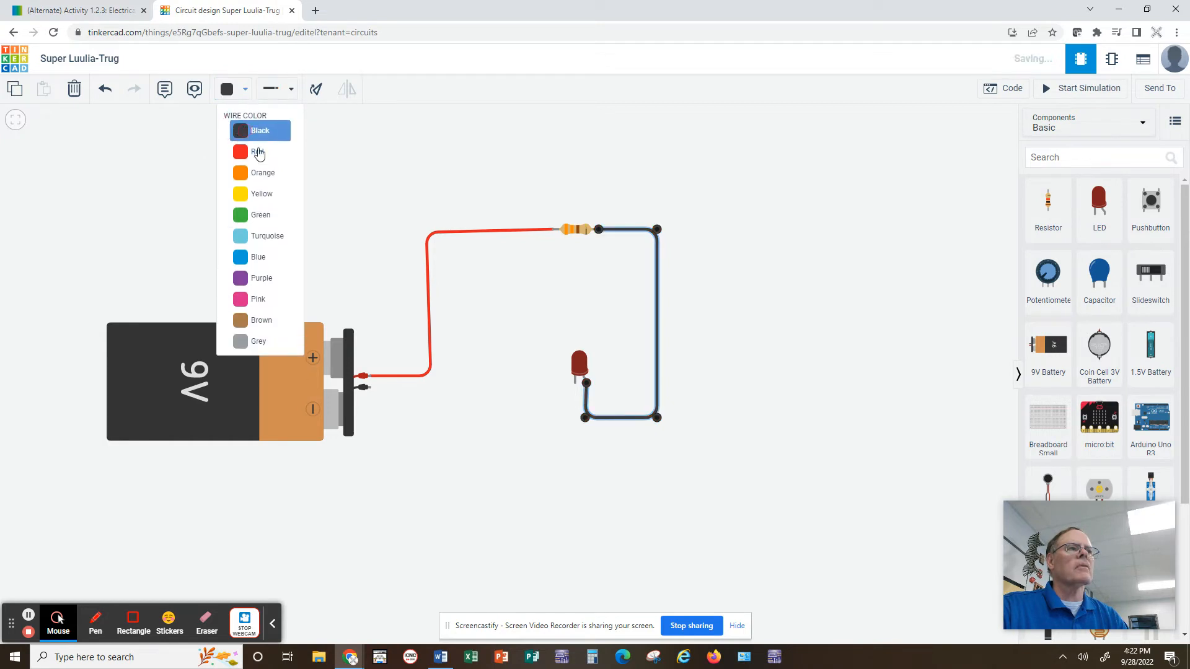
Draw a wire from the LED's cathode down and around to the battery's negative terminal.
left_click(575, 383)
left_click(574, 416)
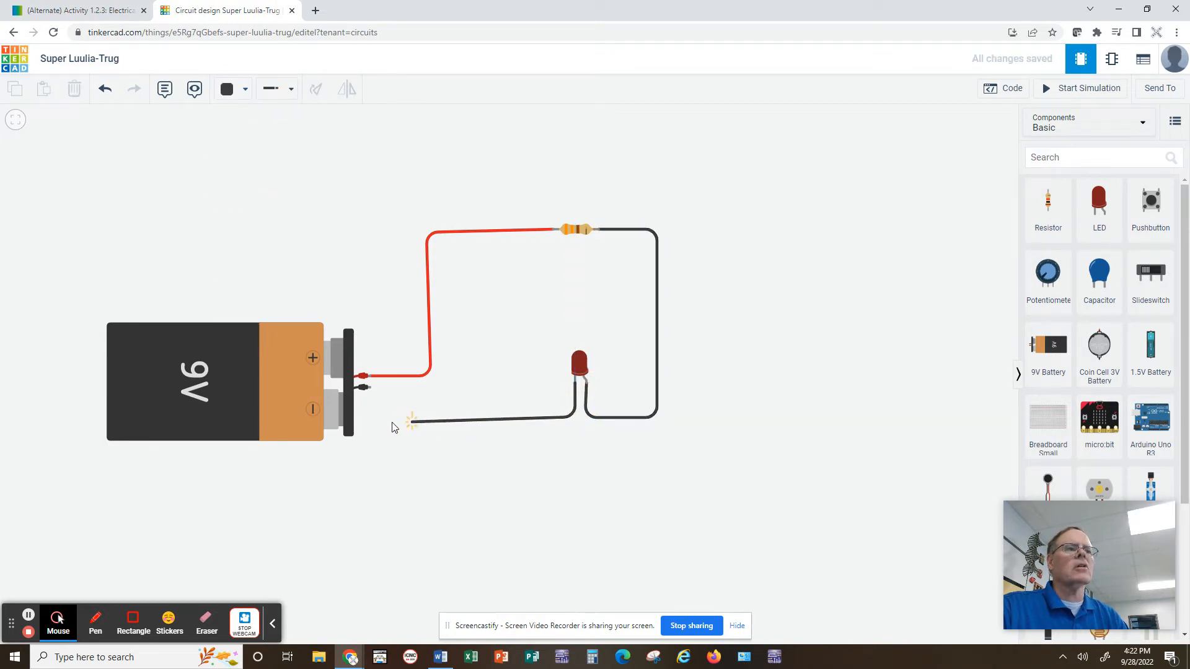
left_click(426, 420)
left_click(427, 392)
left_click(370, 388)
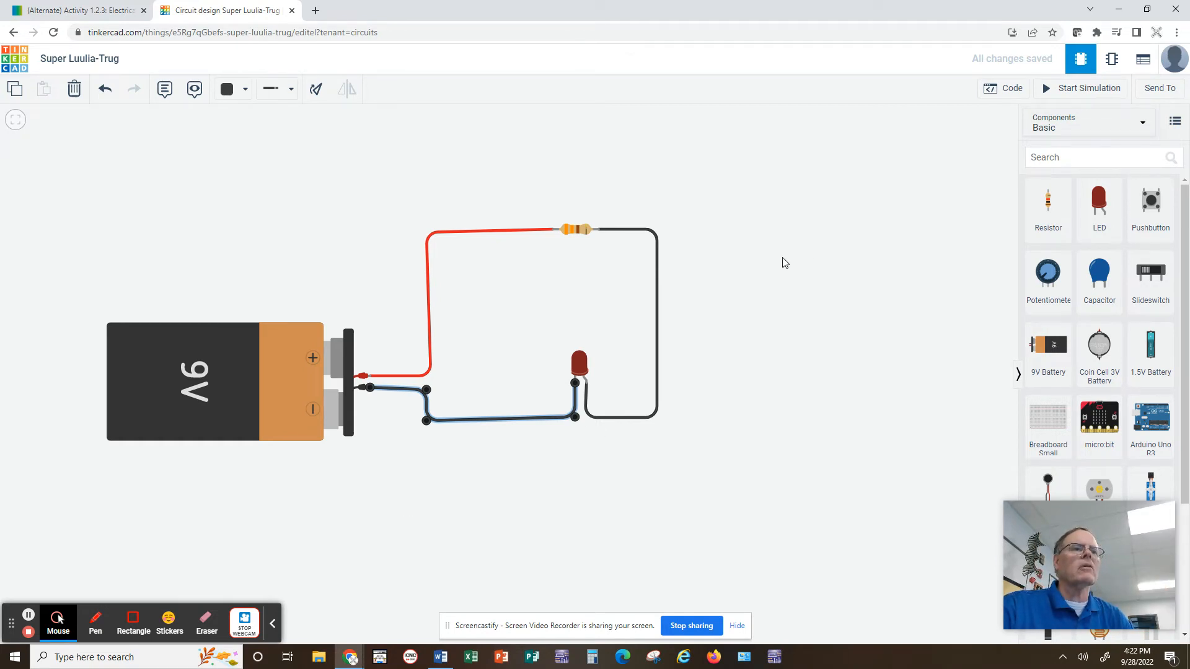
left_click(785, 277)
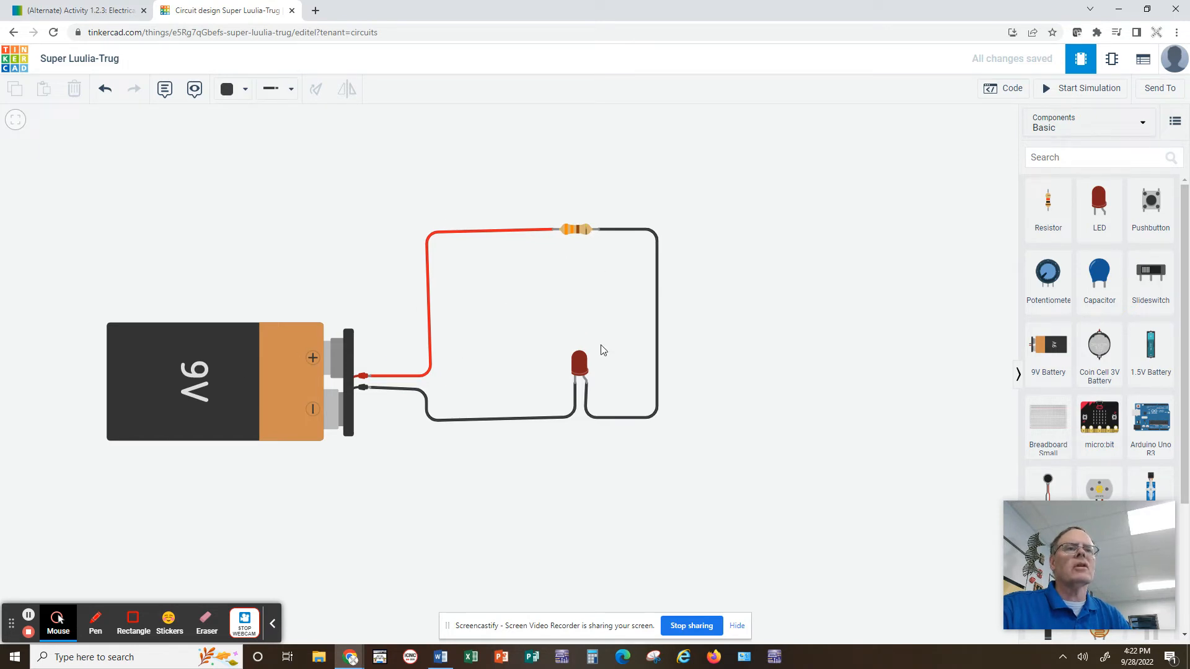
Change the LED's color to Green.
left_click(579, 365)
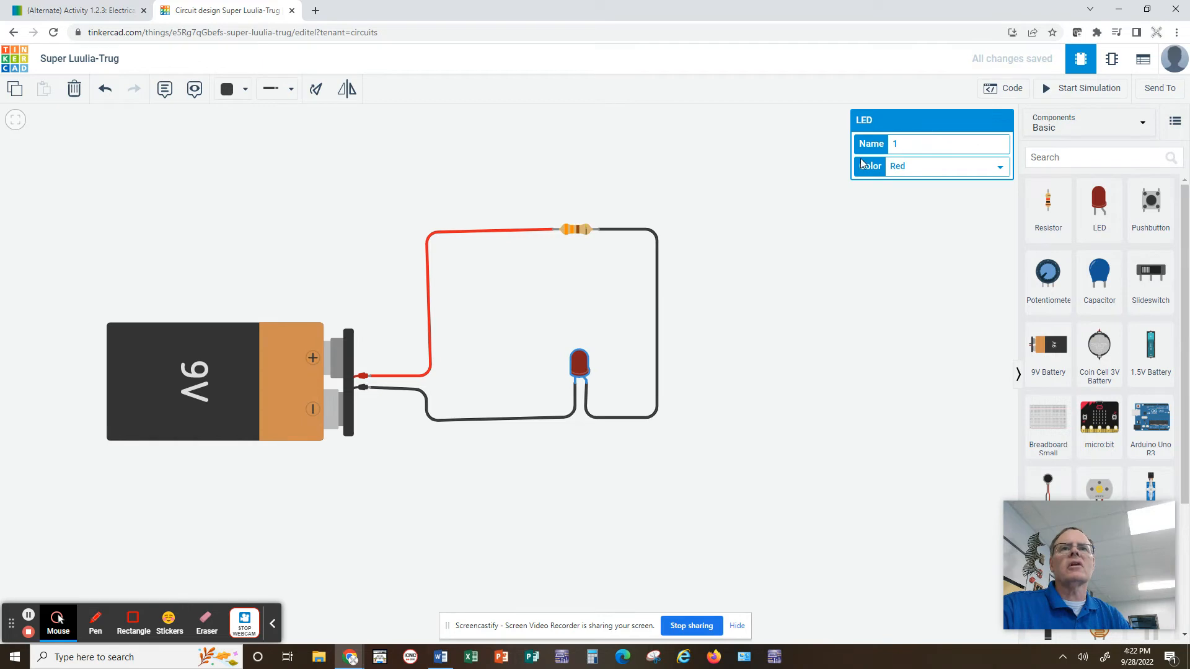
left_click(1000, 171)
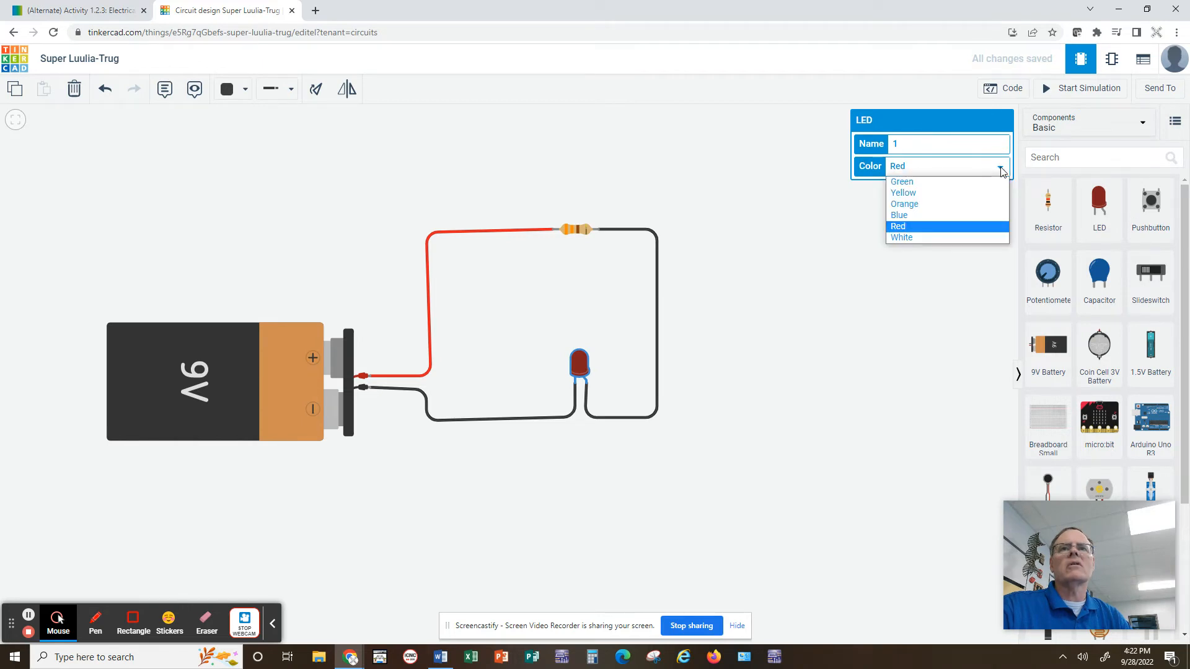
left_click(916, 182)
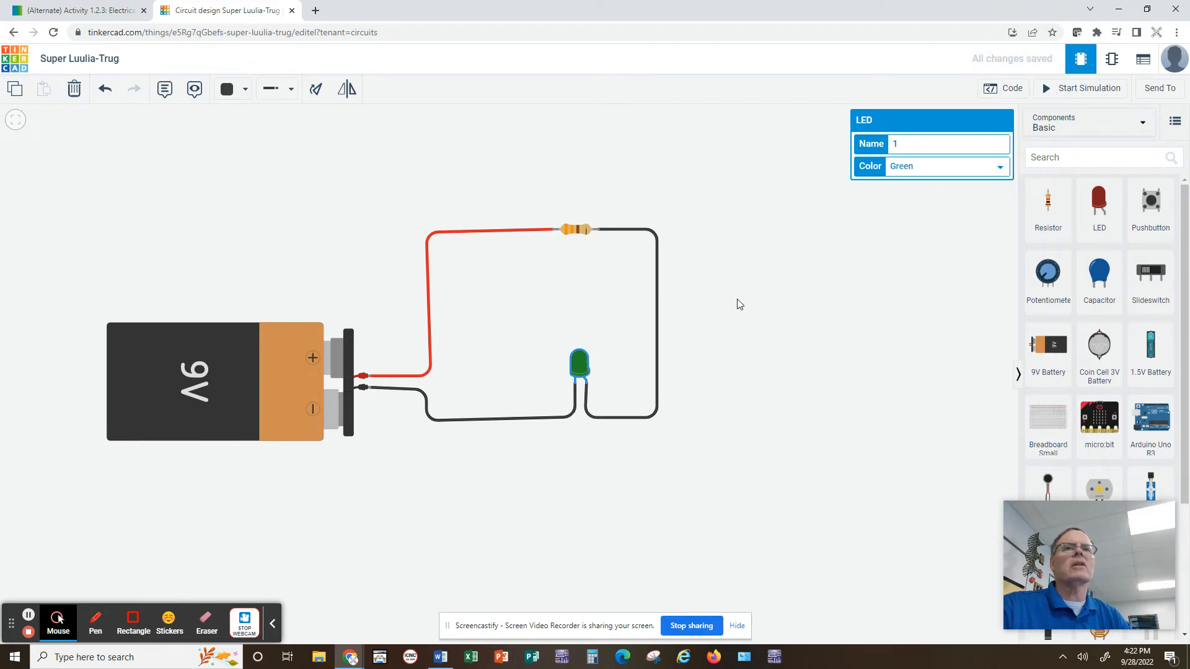
left_click(759, 268)
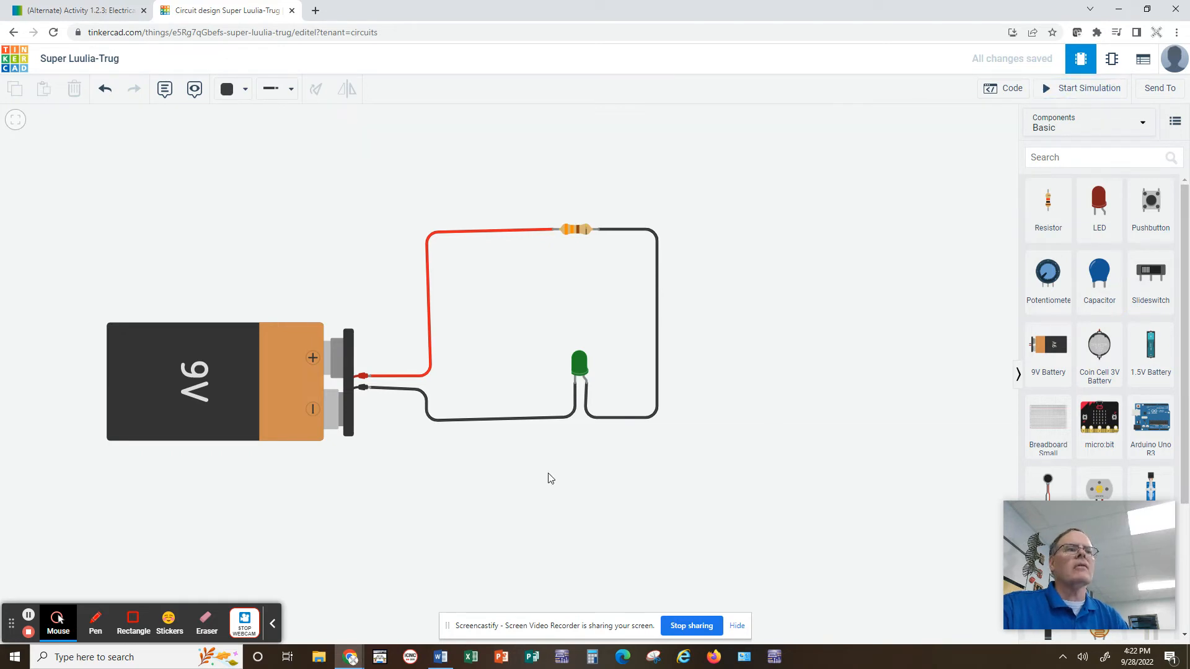
Start the circuit simulation to check the LED, and stop it.
left_click(1093, 92)
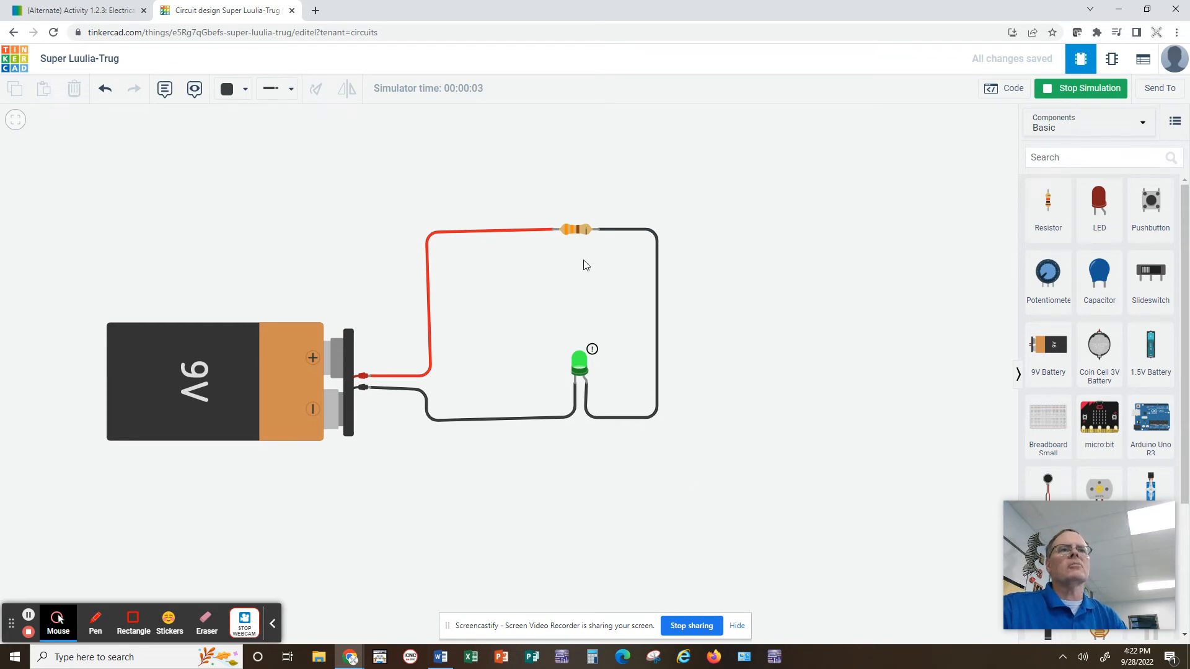
mouse_move(581, 363)
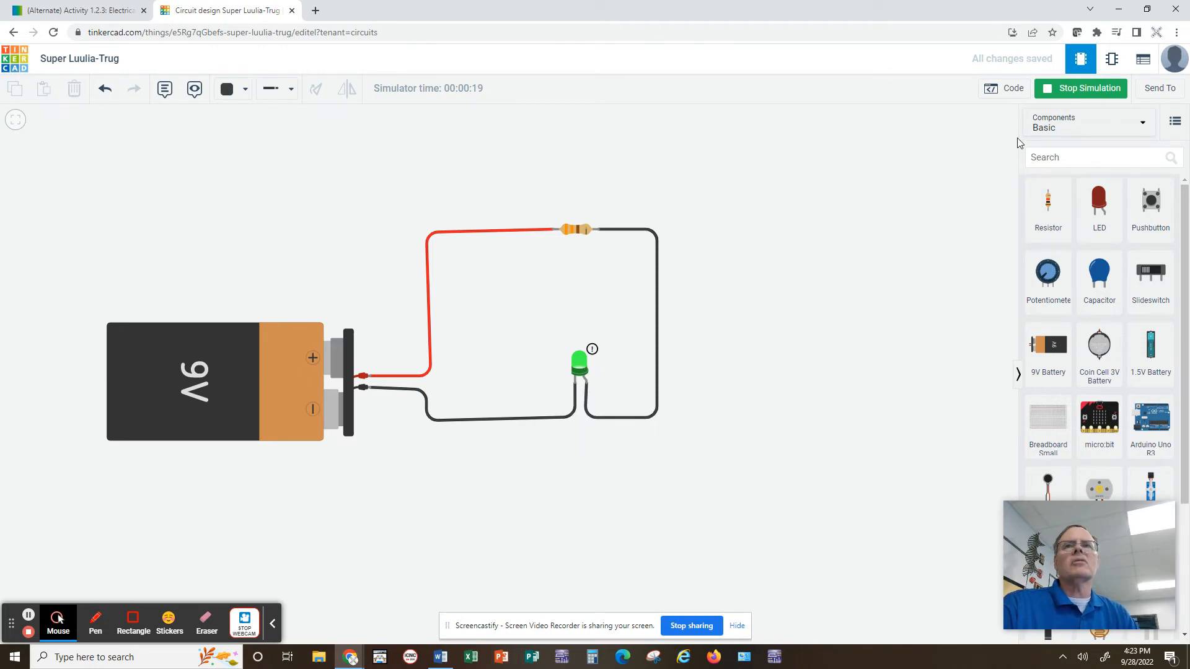
left_click(1067, 99)
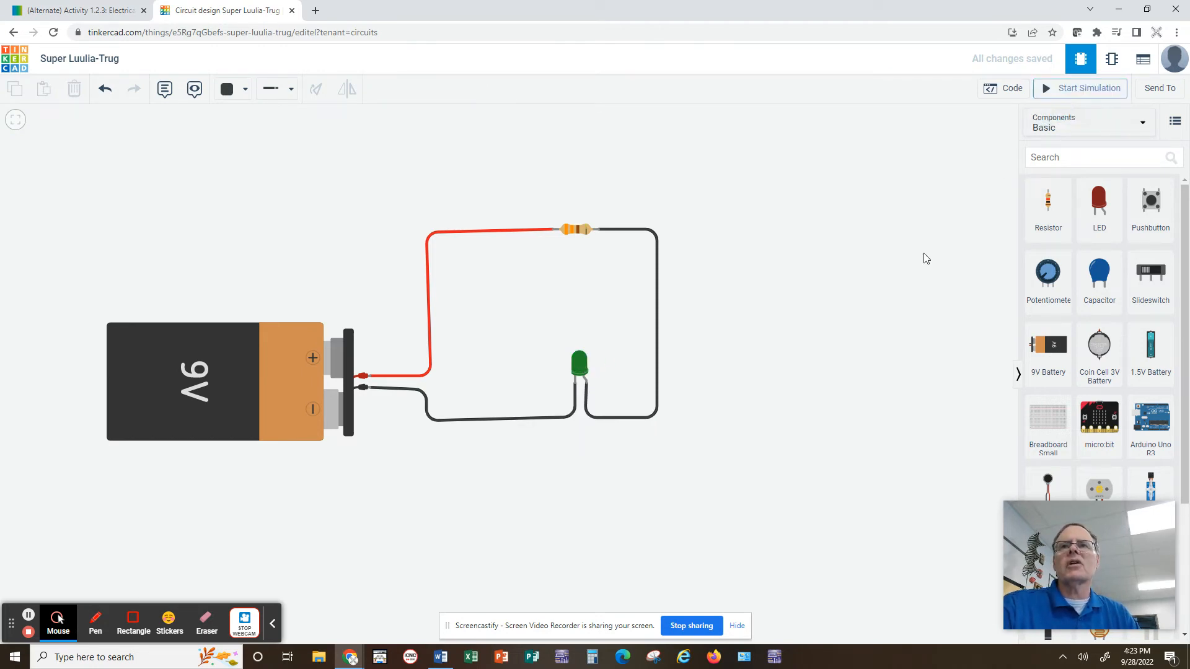
Set the resistor's resistance to 4 Ω.
left_click(576, 232)
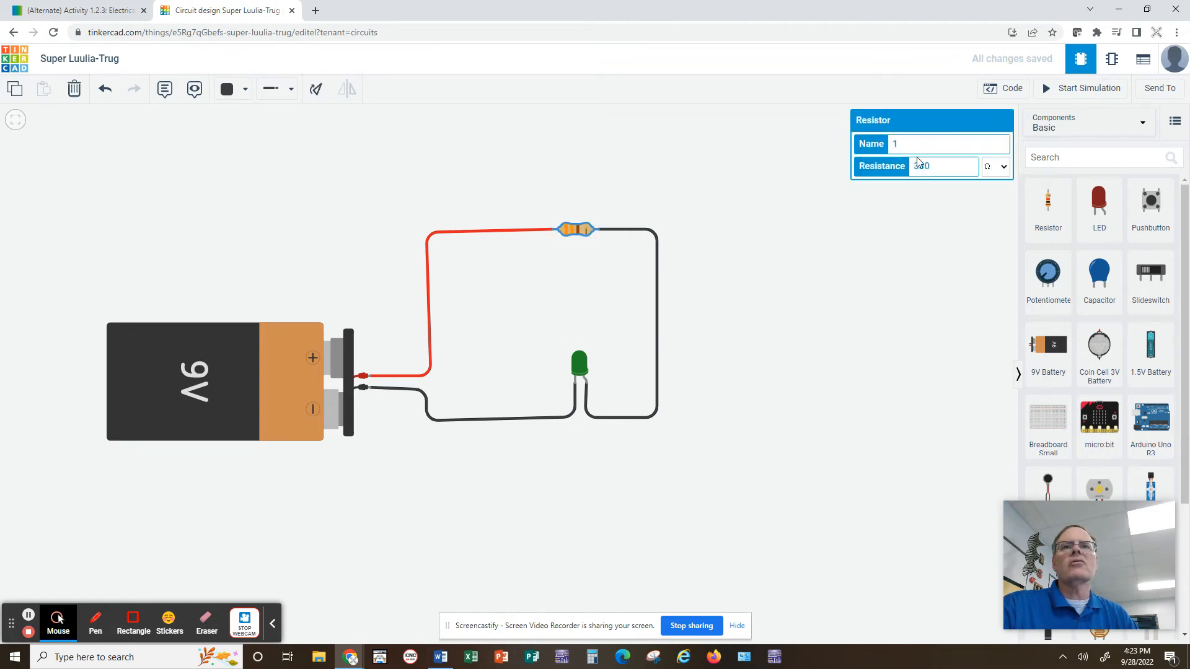
left_click_drag(939, 164, 899, 162)
type("480")
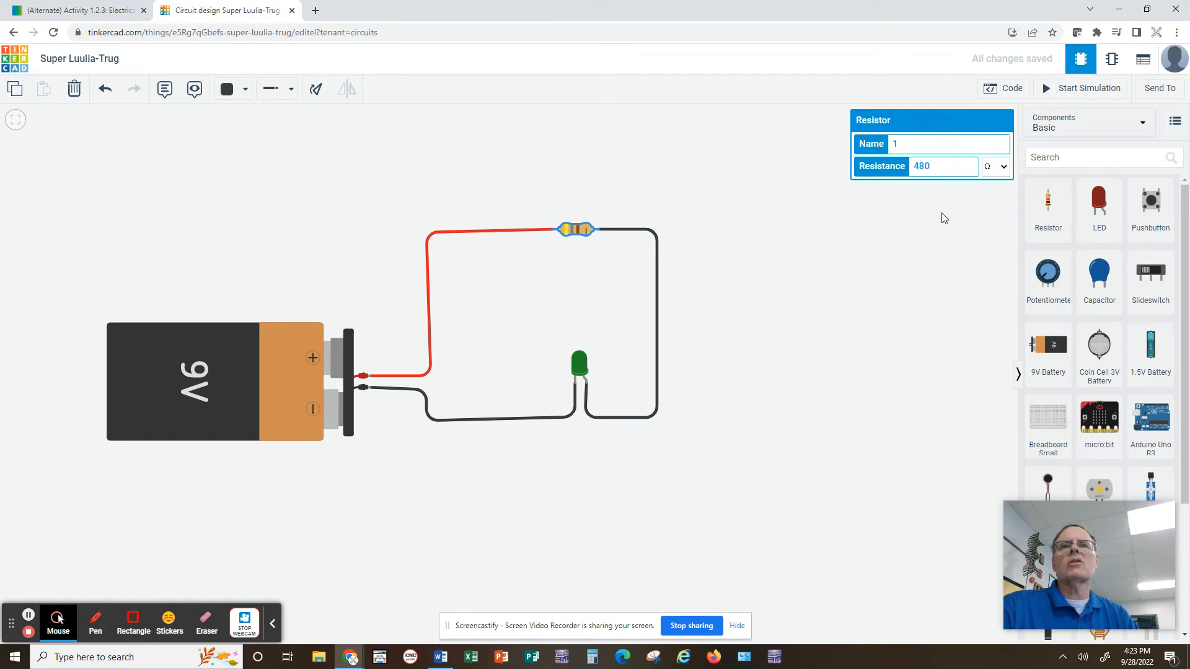
left_click(941, 217)
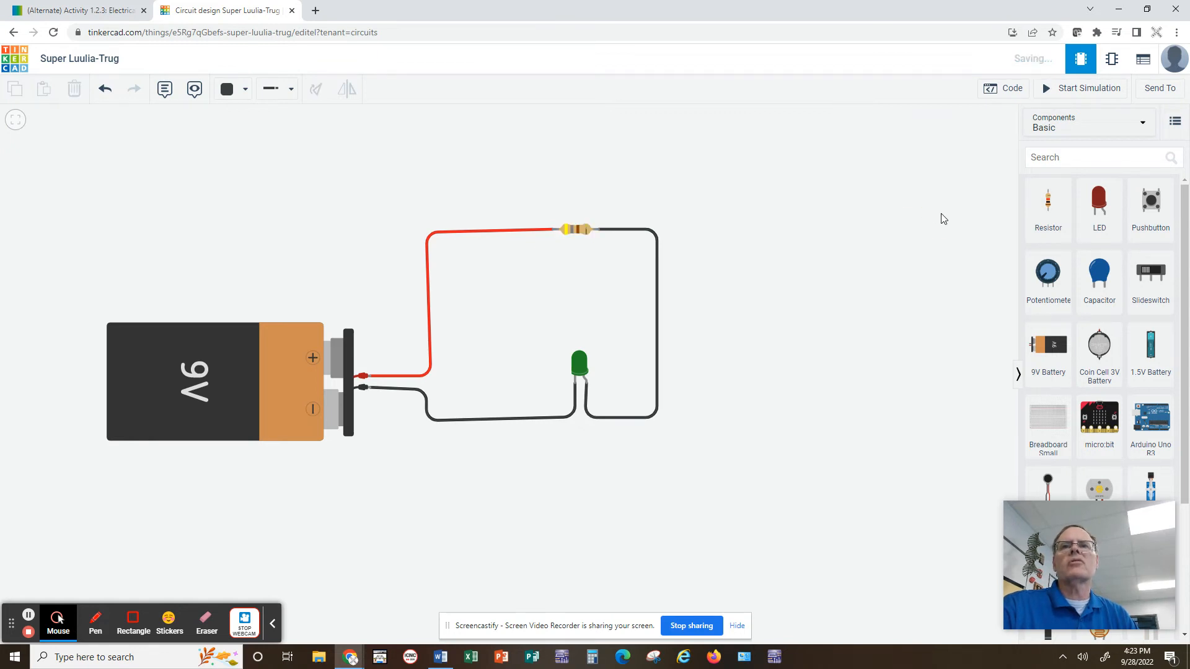
Start the simulation again and inspect the lit LED.
left_click(1092, 91)
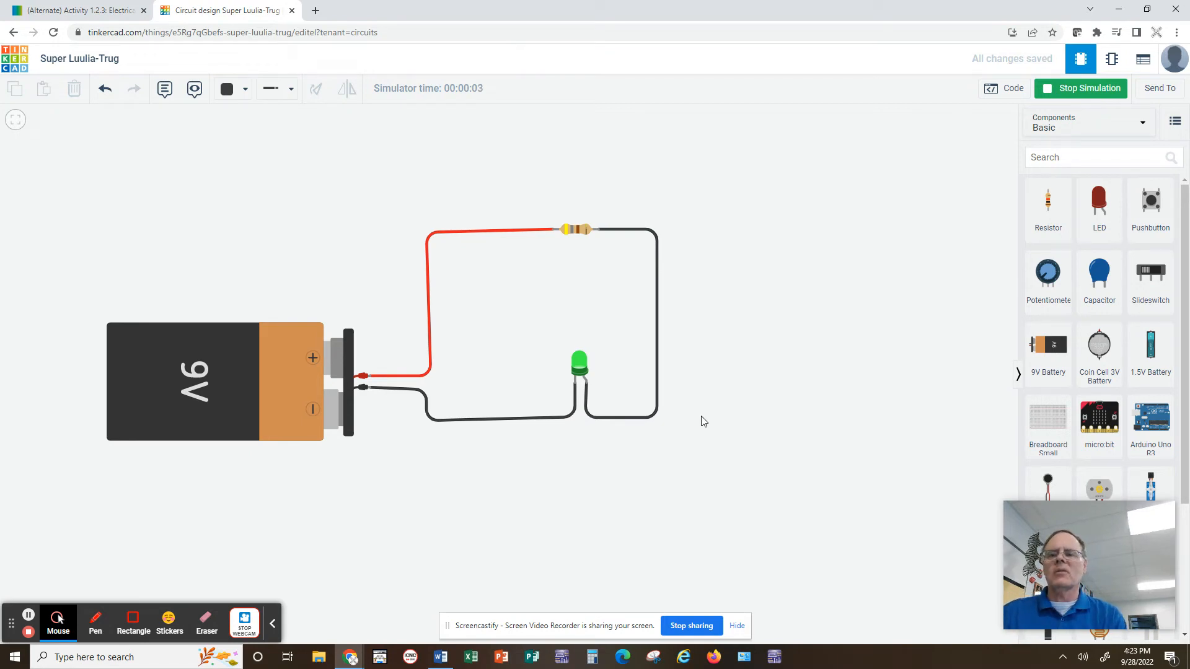
left_click(579, 364)
left_click(829, 307)
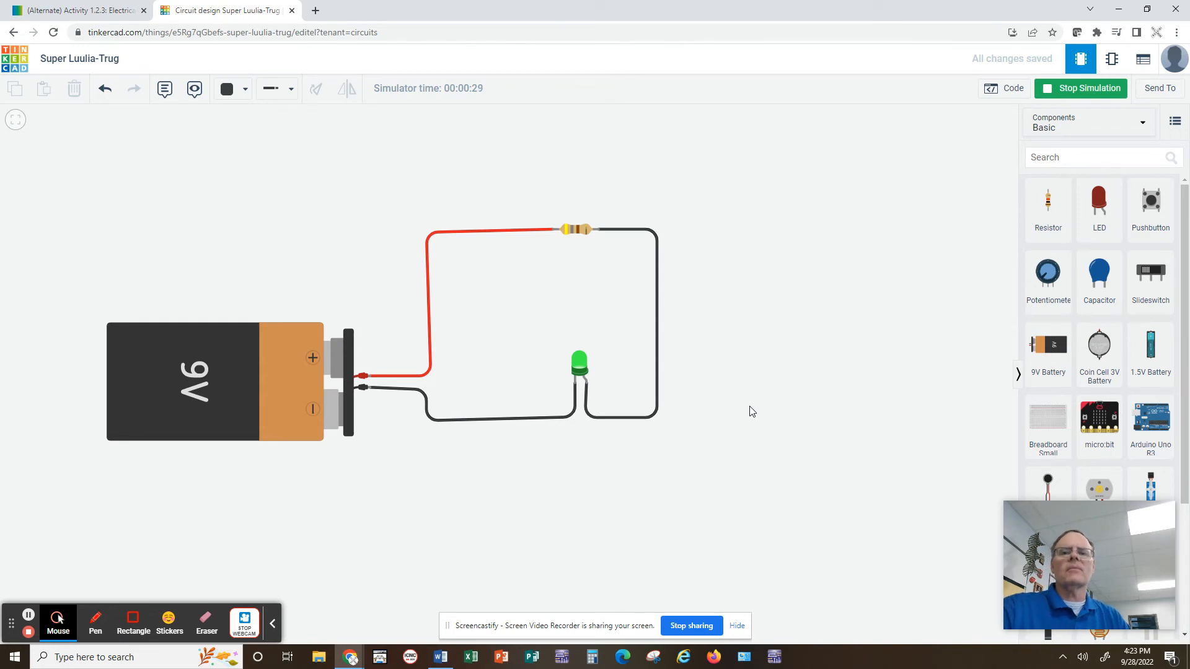
Rename the design as Circuit WGW 12.
left_click(109, 59)
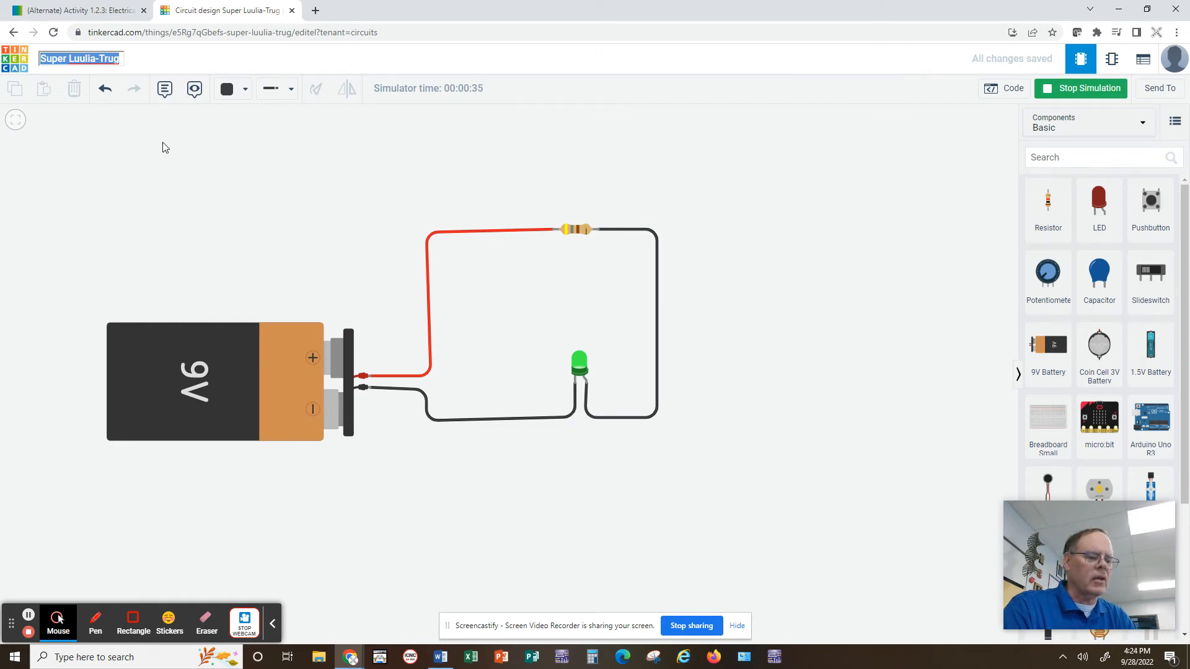
type("Circuit")
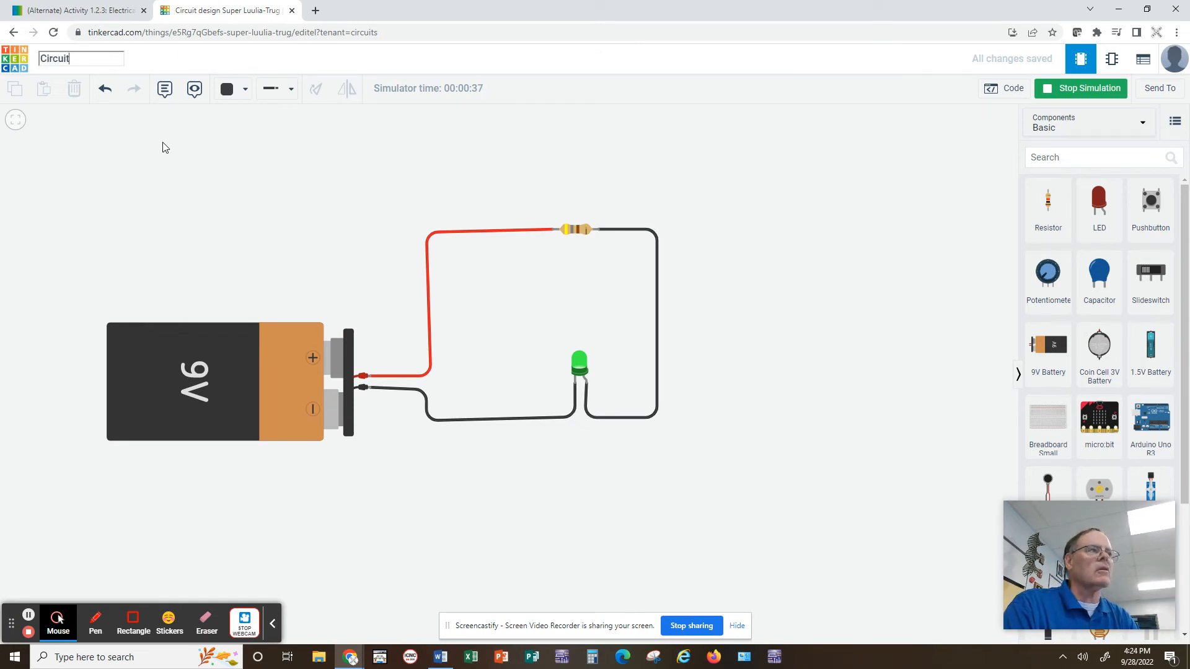
type(" WGW 12")
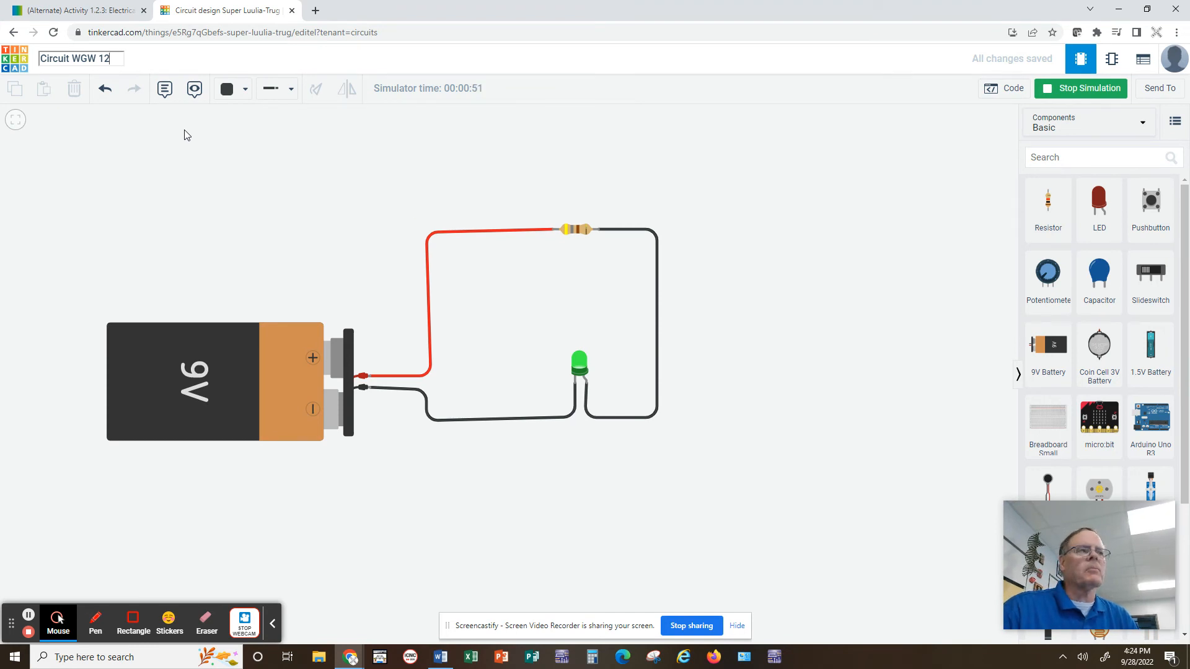
left_click(188, 135)
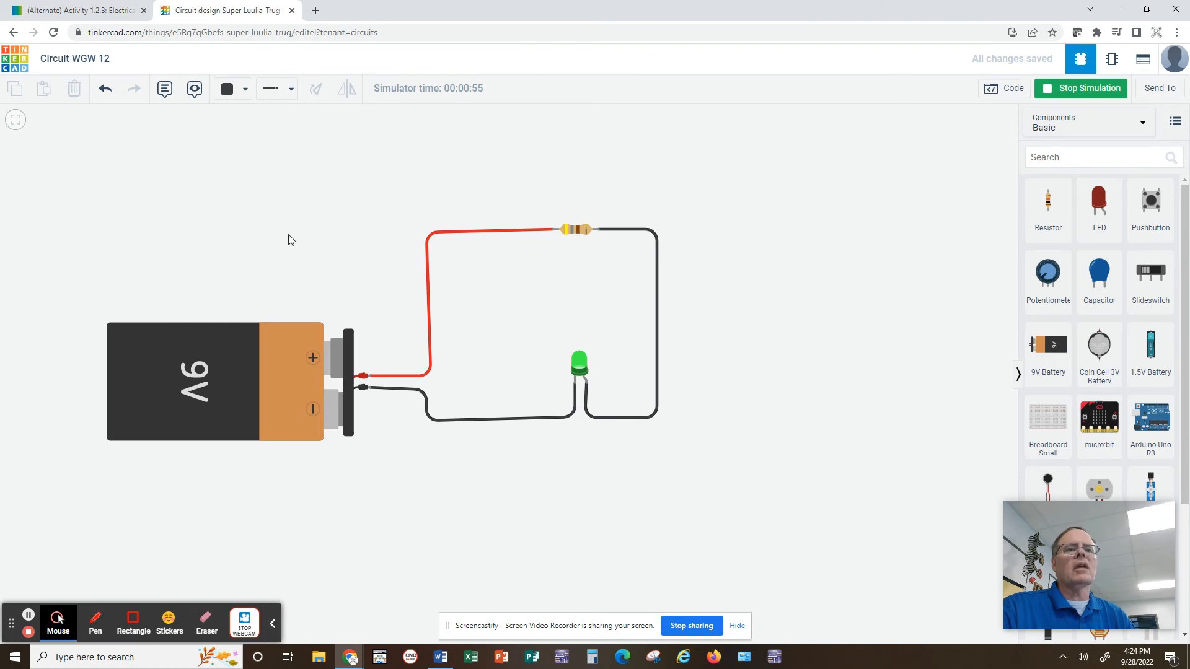
Return to the Circuits designs dashboard.
left_click(18, 66)
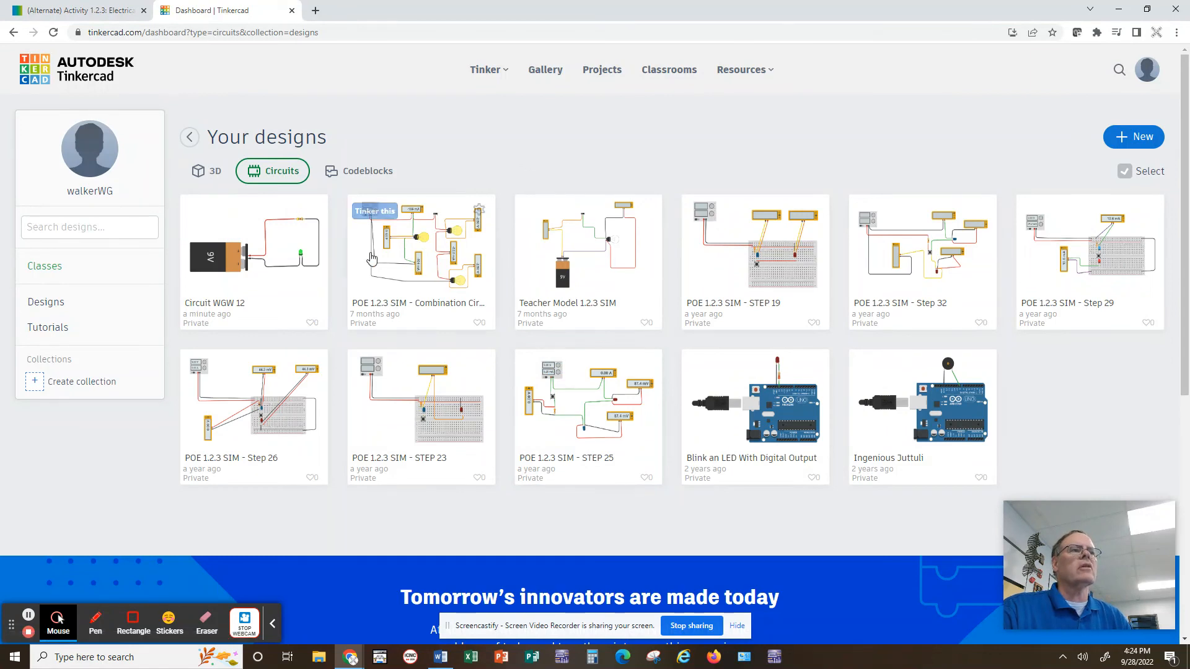
mouse_move(325, 249)
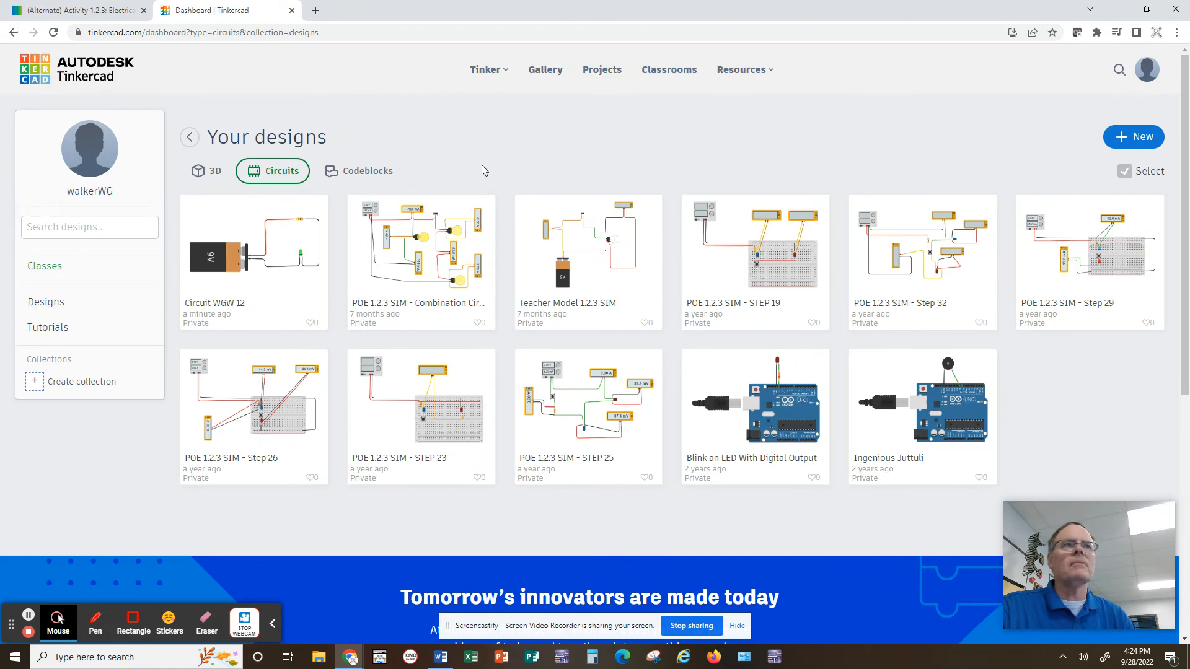
Switch to the activity instructions tab and read through the procedure steps for building circuits.
left_click(77, 11)
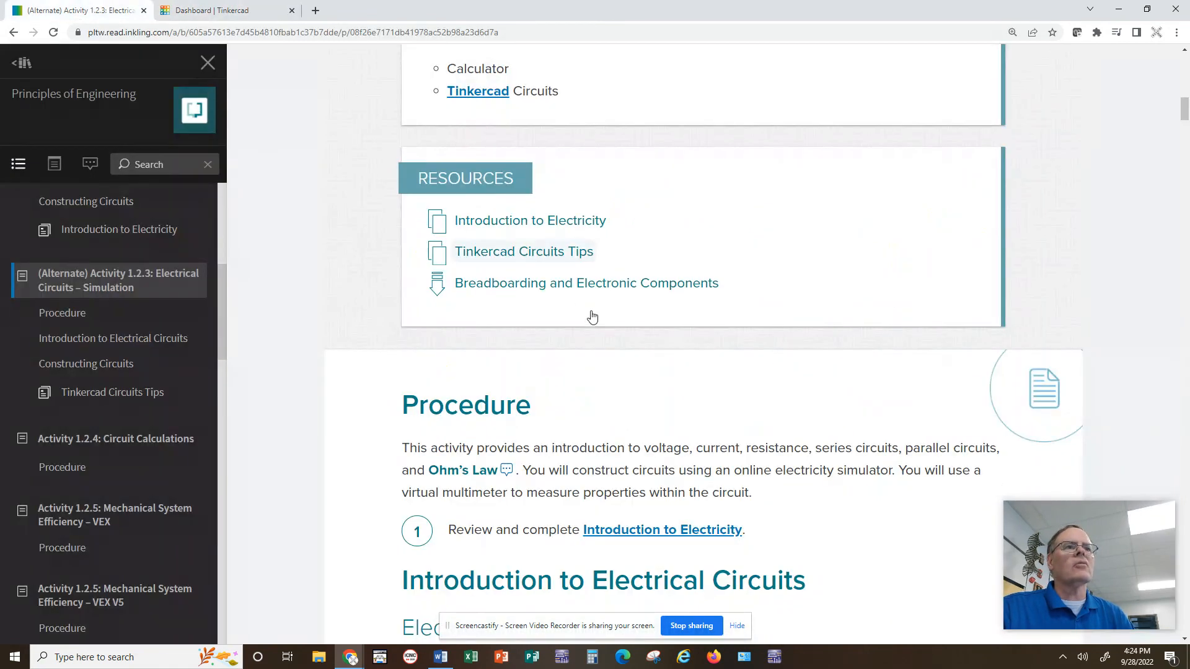
scroll(632, 303, "up", 6)
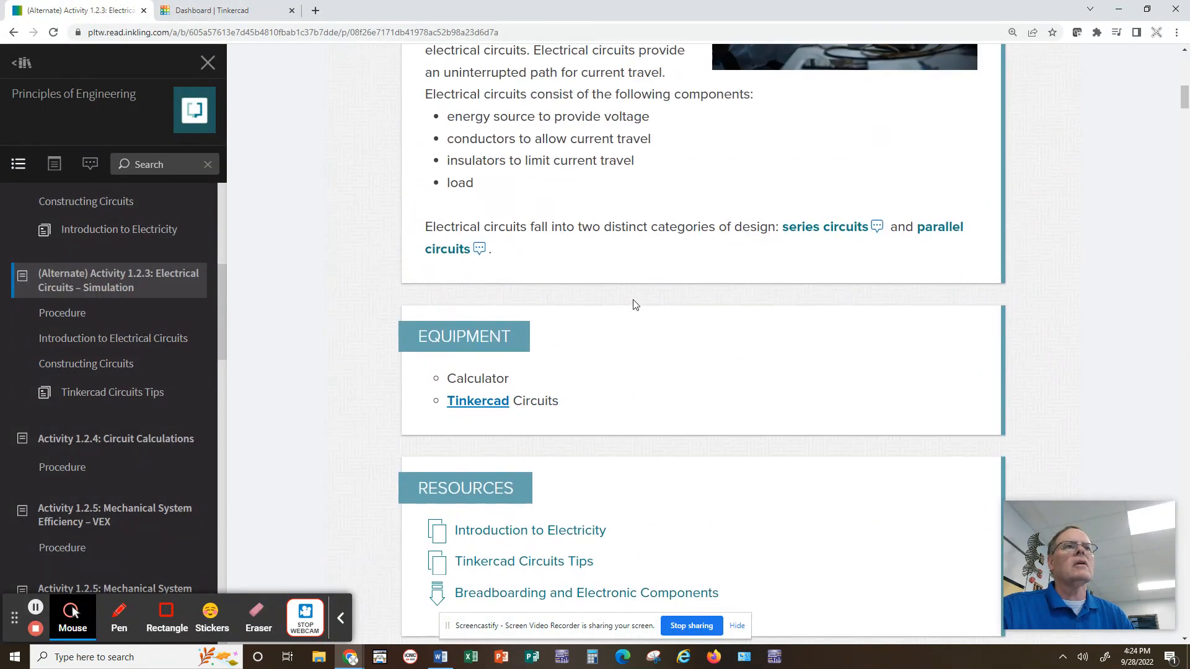
scroll(635, 293, "up", 5)
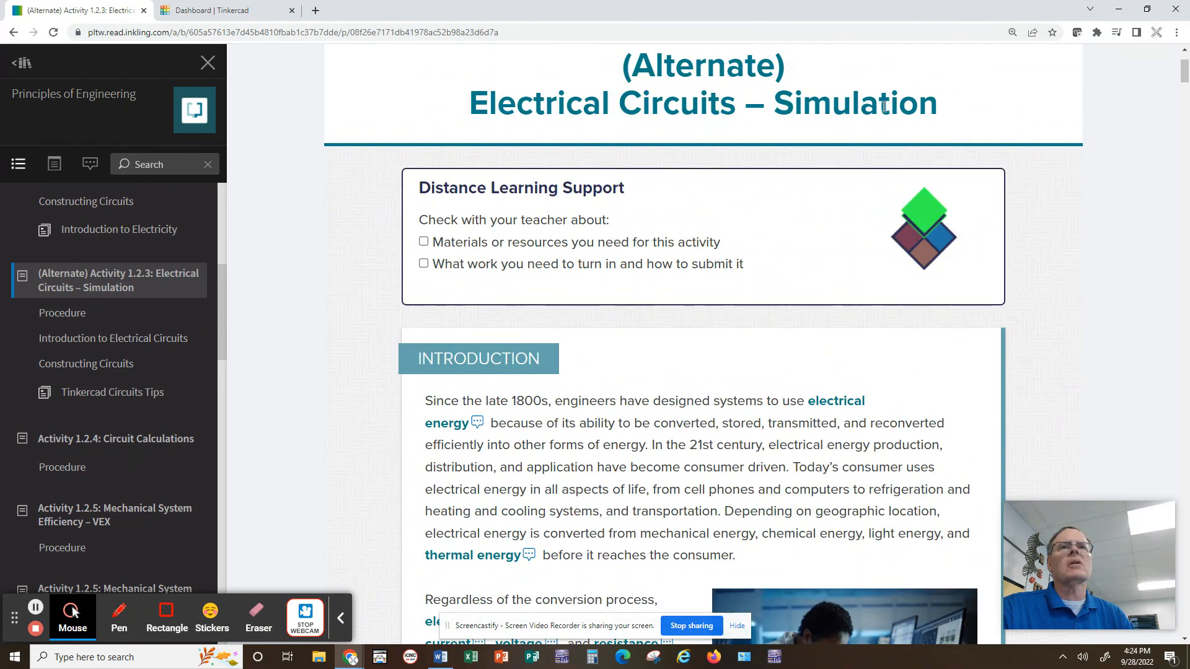
scroll(127, 310, "up", 3)
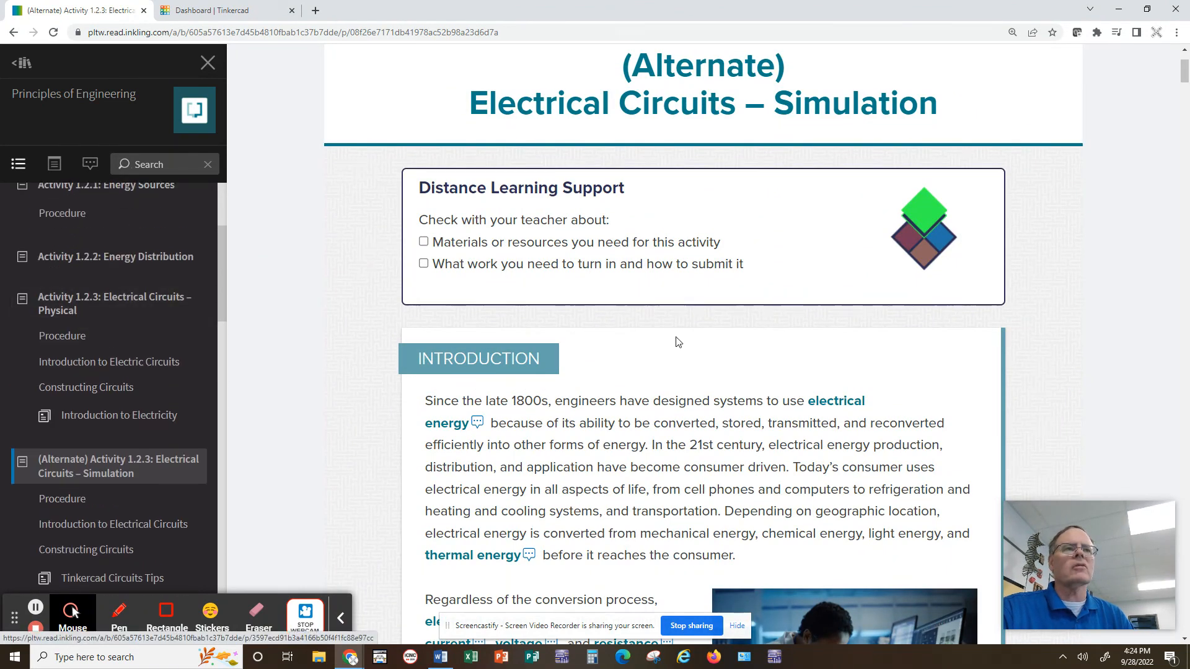
scroll(627, 304, "down", 8)
scroll(627, 303, "down", 10)
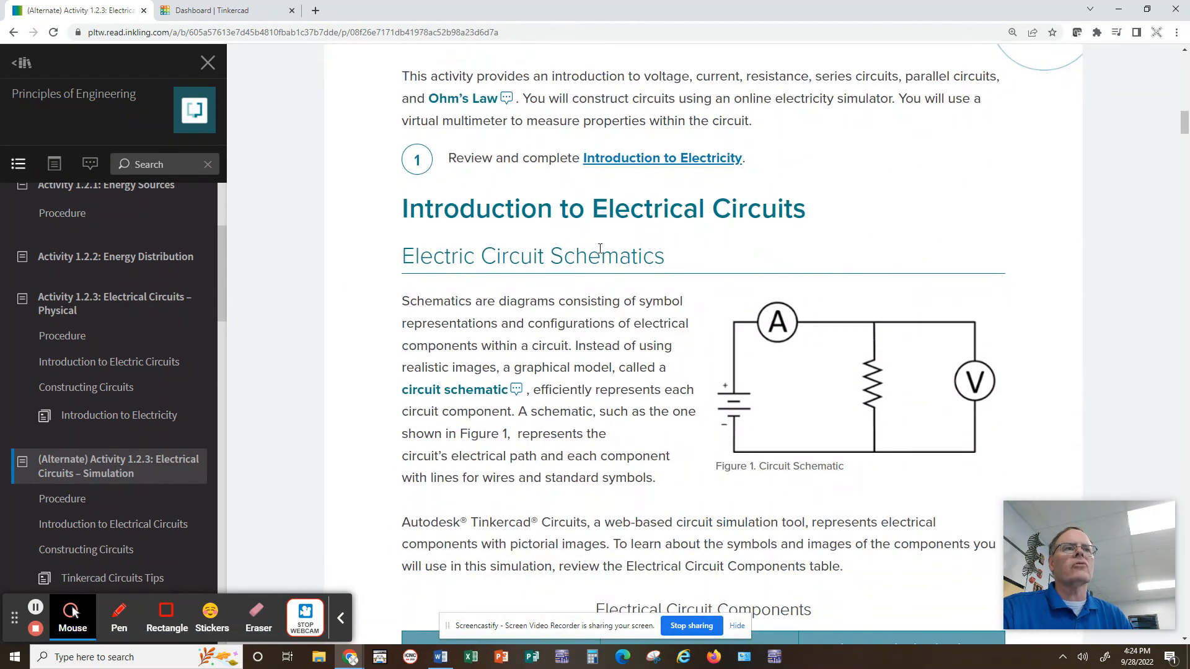
scroll(600, 249, "down", 10)
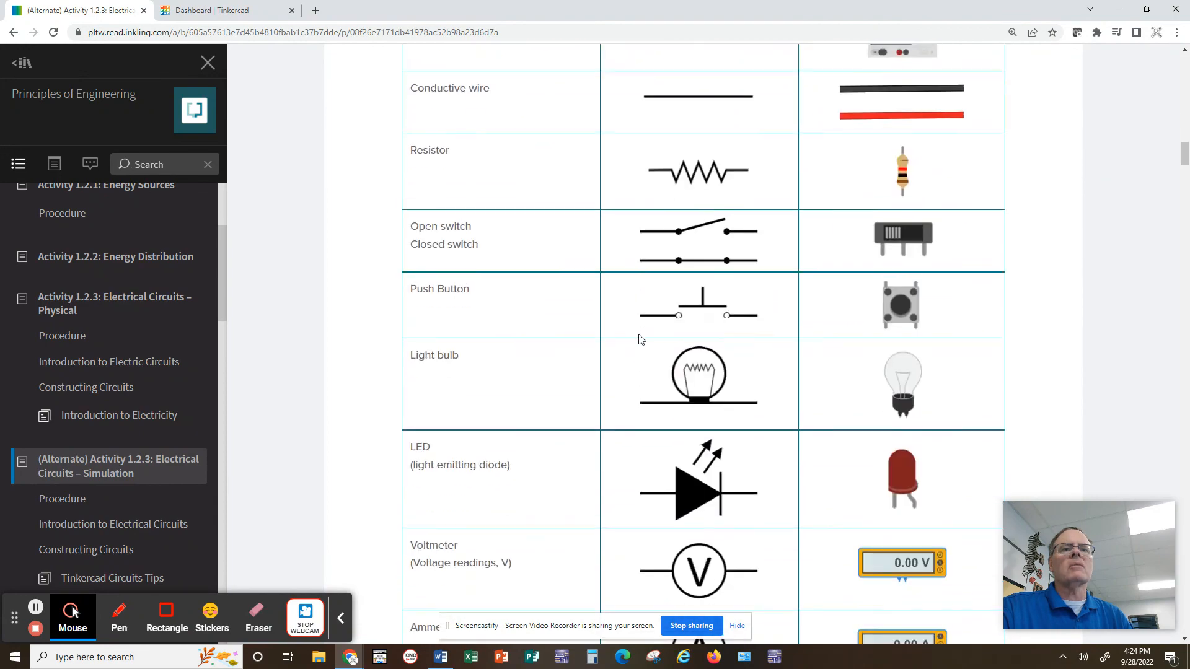
scroll(640, 339, "down", 6)
scroll(640, 336, "down", 5)
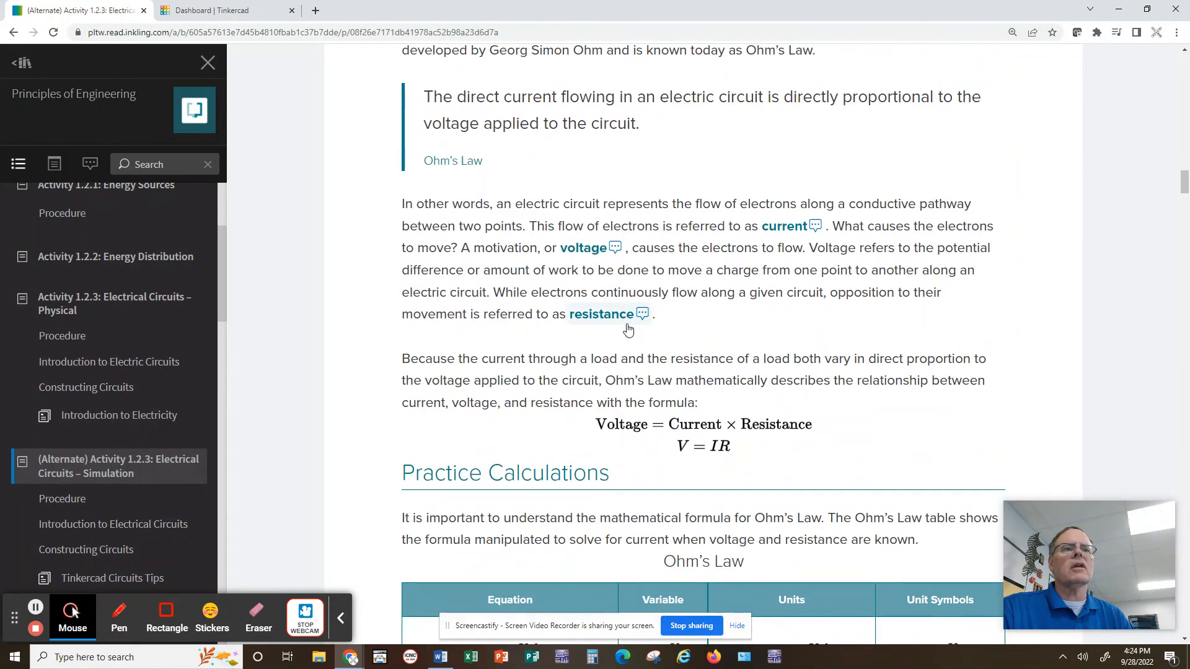
scroll(641, 282, "down", 10)
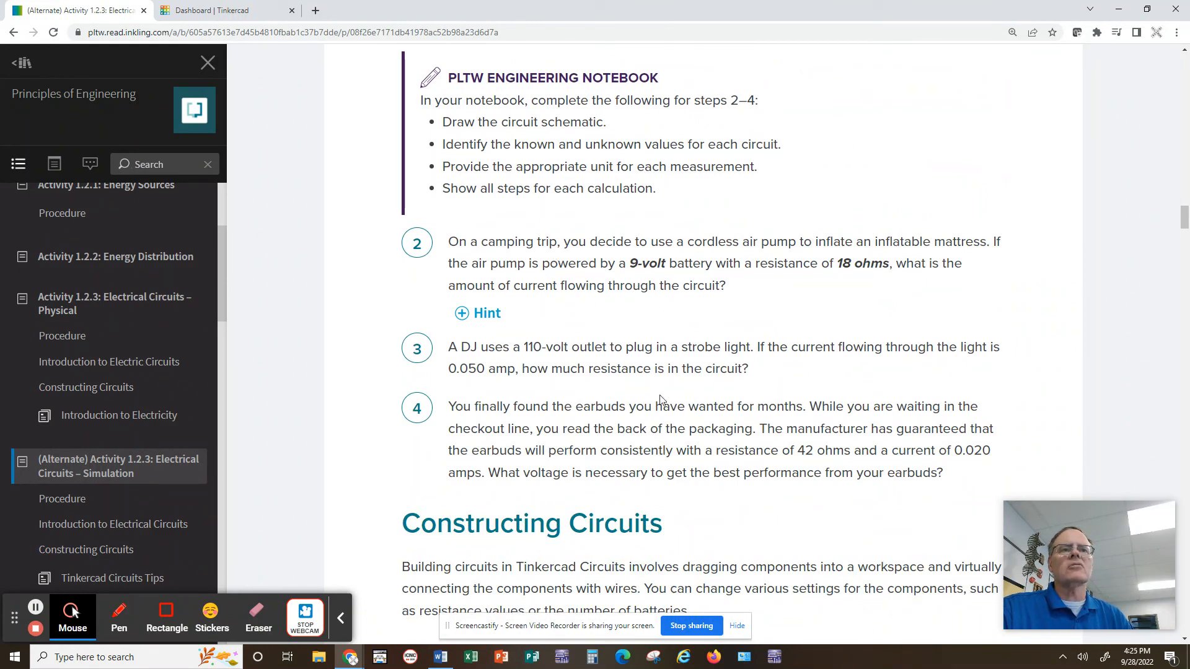
scroll(558, 372, "down", 6)
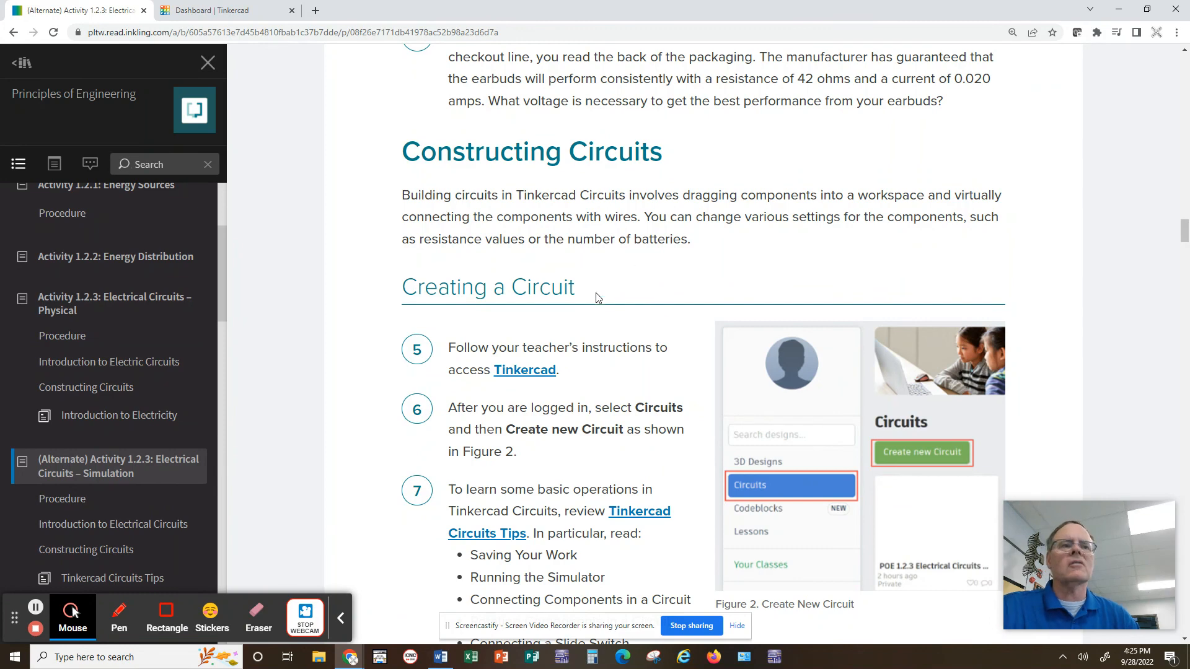
scroll(589, 312, "down", 1)
scroll(589, 311, "down", 2)
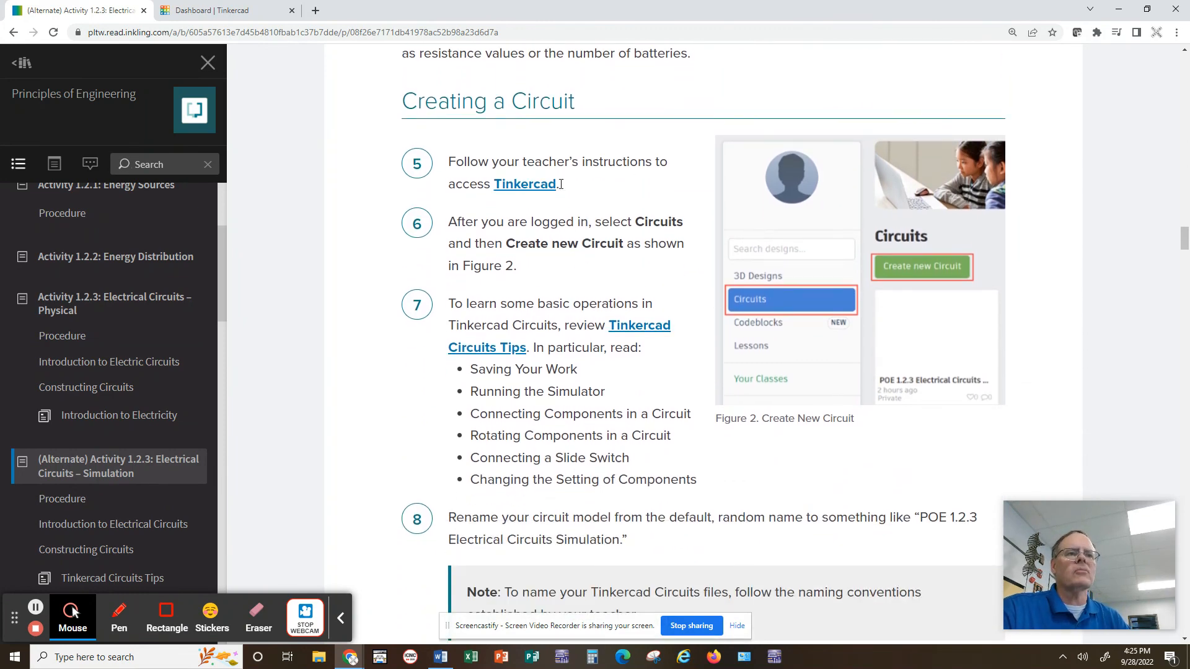
scroll(590, 450, "down", 8)
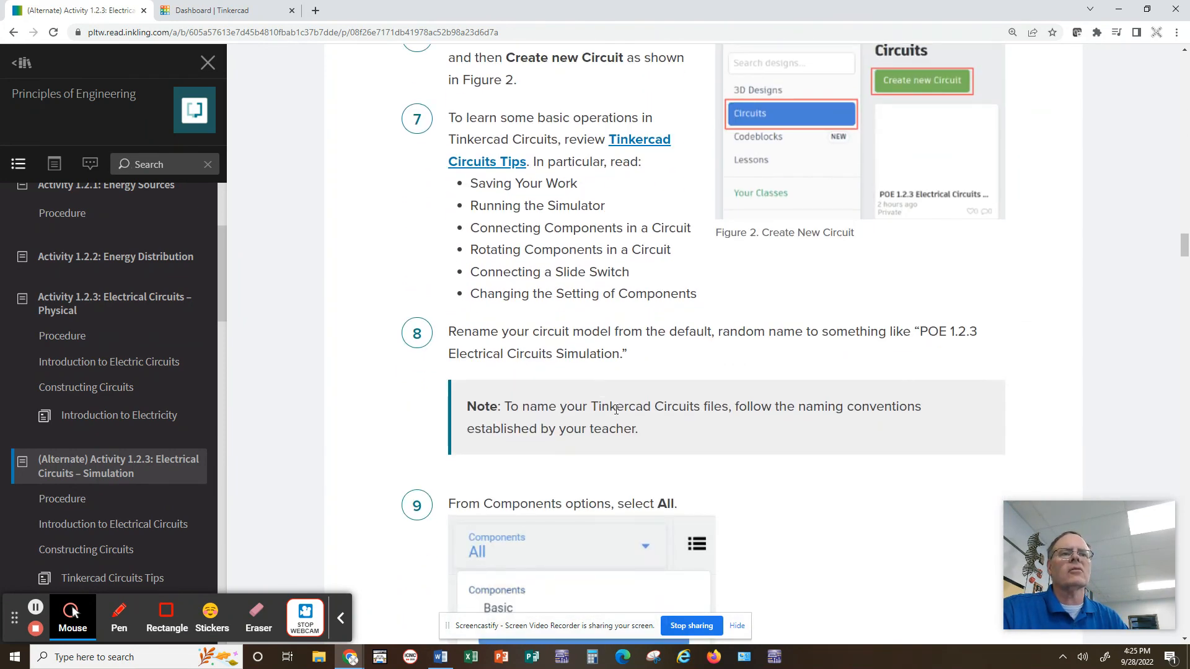
scroll(697, 414, "down", 5)
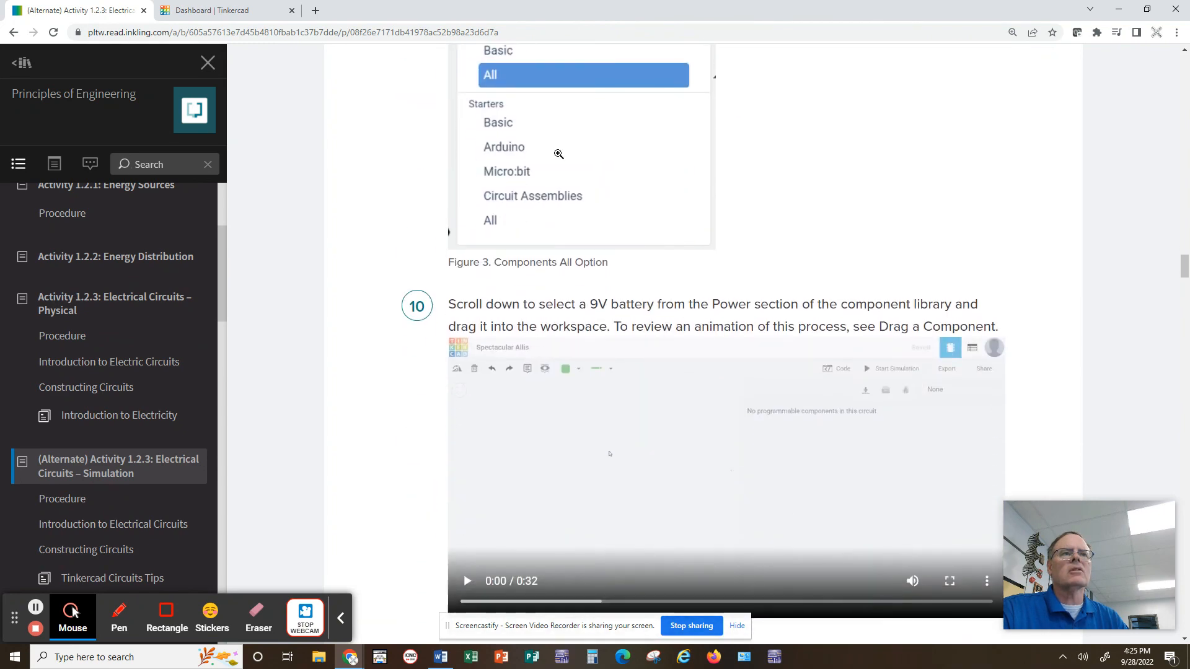